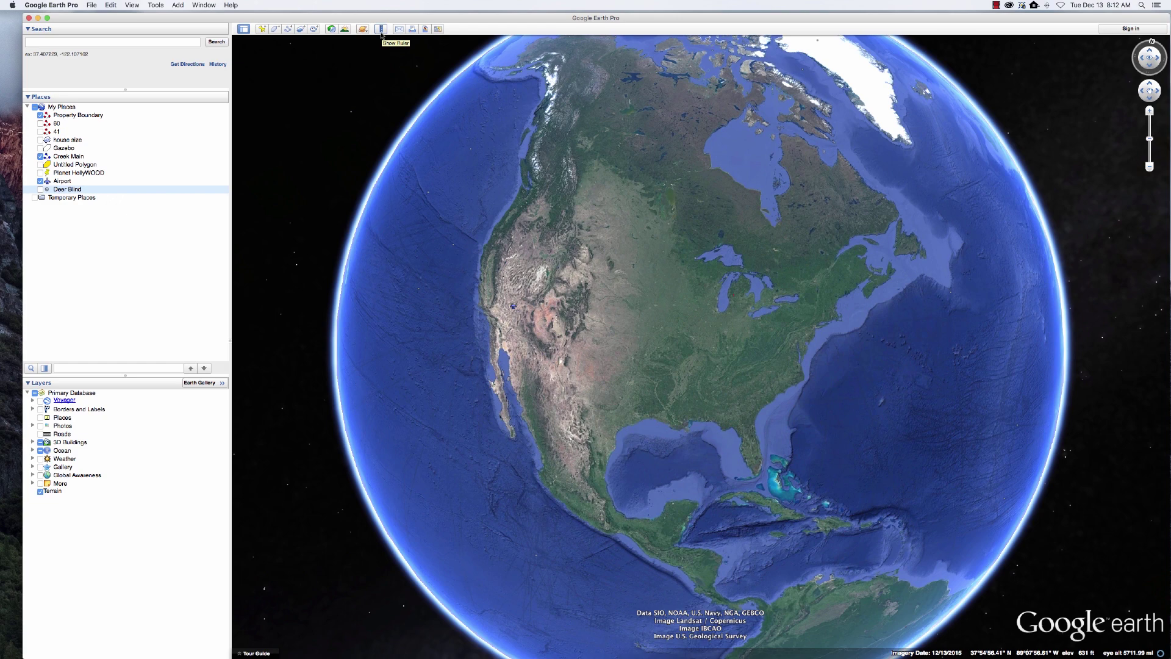
Step: Search for Pond Rd, Buckingham, VA and fly to it
{"action": "left_click", "coordinate": [186, 44]}
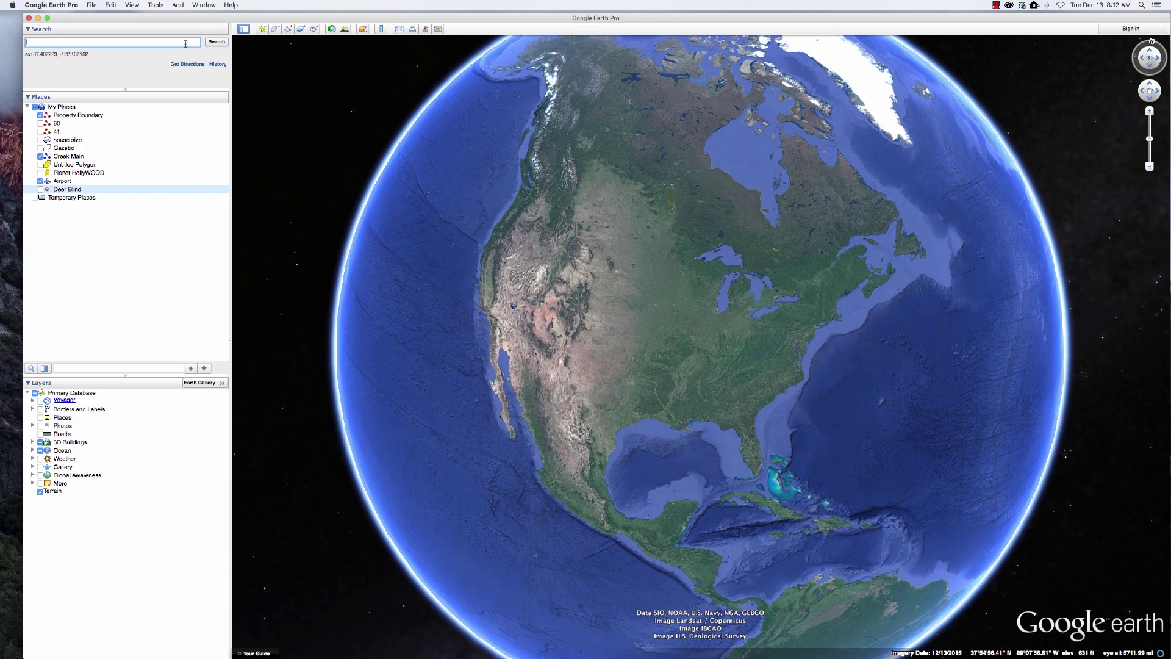
{"action": "type", "text": "pond "}
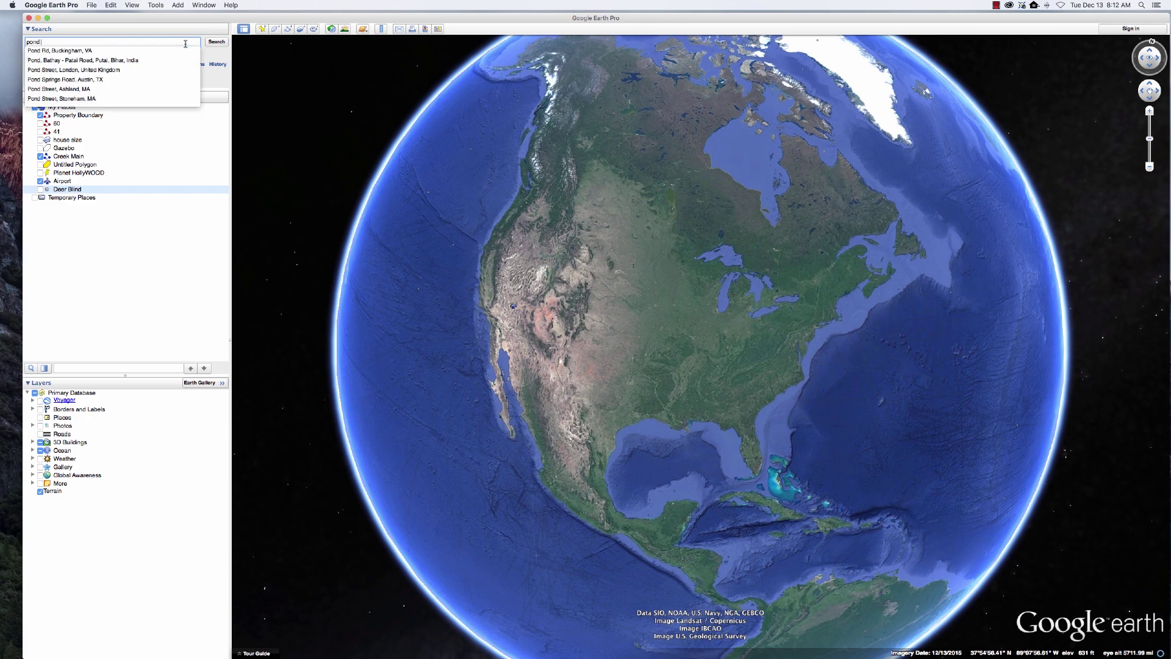
{"action": "type", "text": "rd,"}
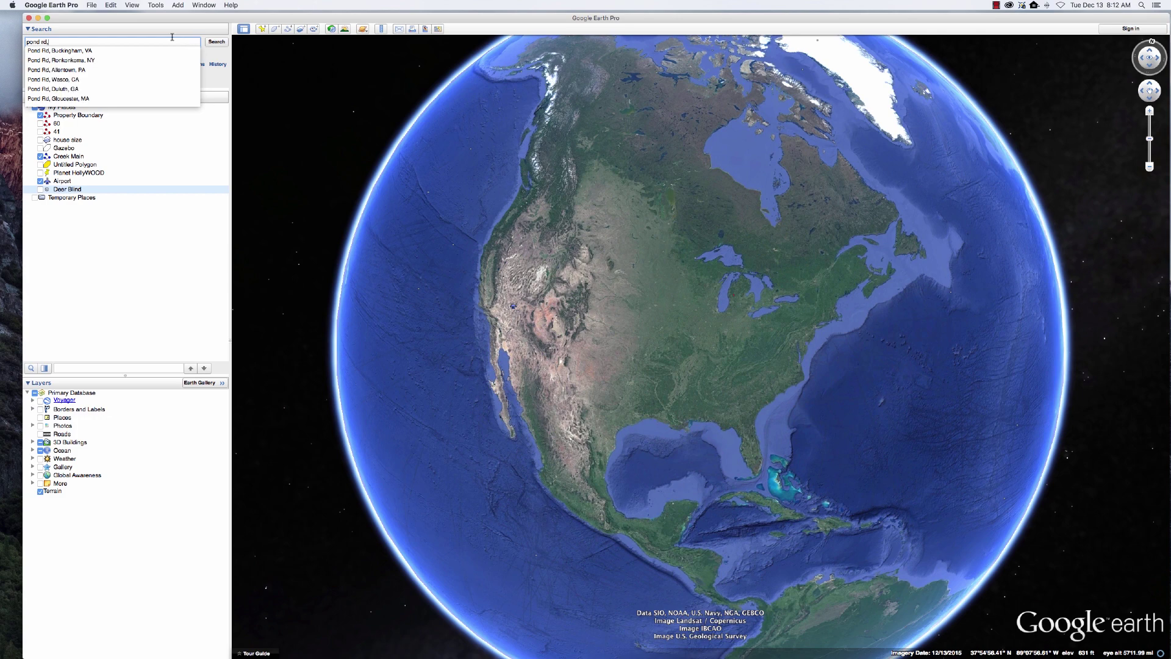
{"action": "left_click", "coordinate": [78, 51]}
{"action": "left_click", "coordinate": [218, 42]}
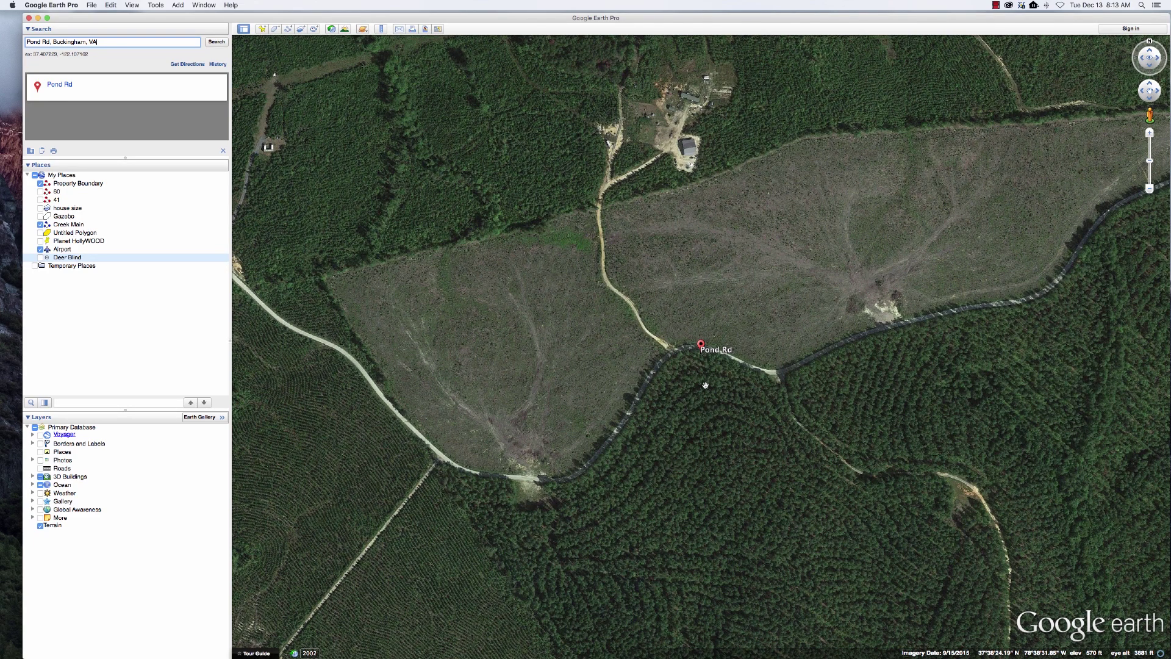
Step: Examine the land around Pond Rd, focusing on the cleared field and house sites west of the search marker
{"action": "scroll", "coordinate": [681, 380], "scroll_direction": "down", "scroll_amount": 3}
{"action": "scroll", "coordinate": [681, 378], "scroll_direction": "down", "scroll_amount": 2}
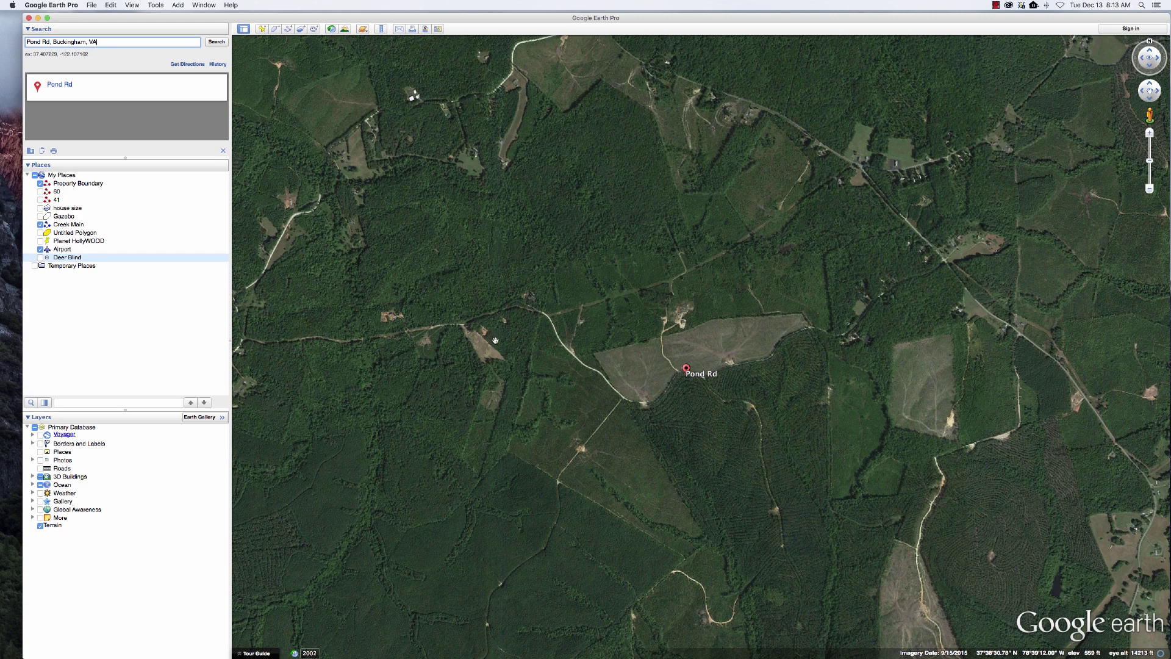
{"action": "scroll", "coordinate": [494, 340], "scroll_direction": "up", "scroll_amount": 3}
{"action": "scroll", "coordinate": [495, 340], "scroll_direction": "up", "scroll_amount": 3}
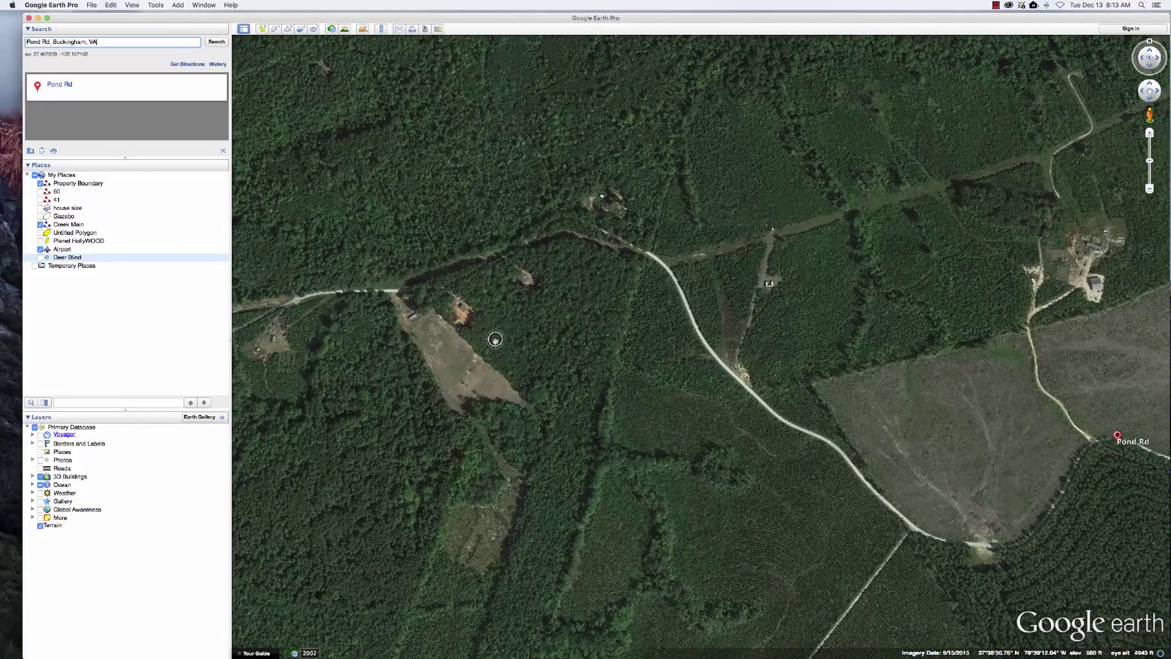
{"action": "left_click_drag", "start_coordinate": [494, 340], "coordinate": [648, 226]}
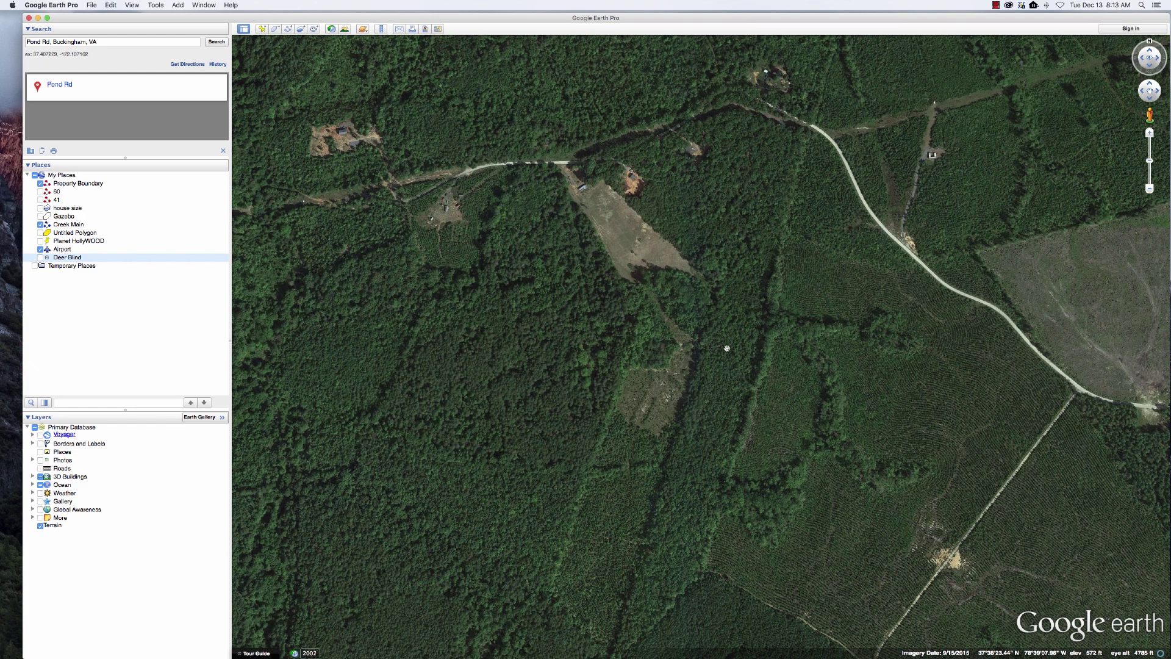
{"action": "scroll", "coordinate": [727, 348], "scroll_direction": "down", "scroll_amount": 3}
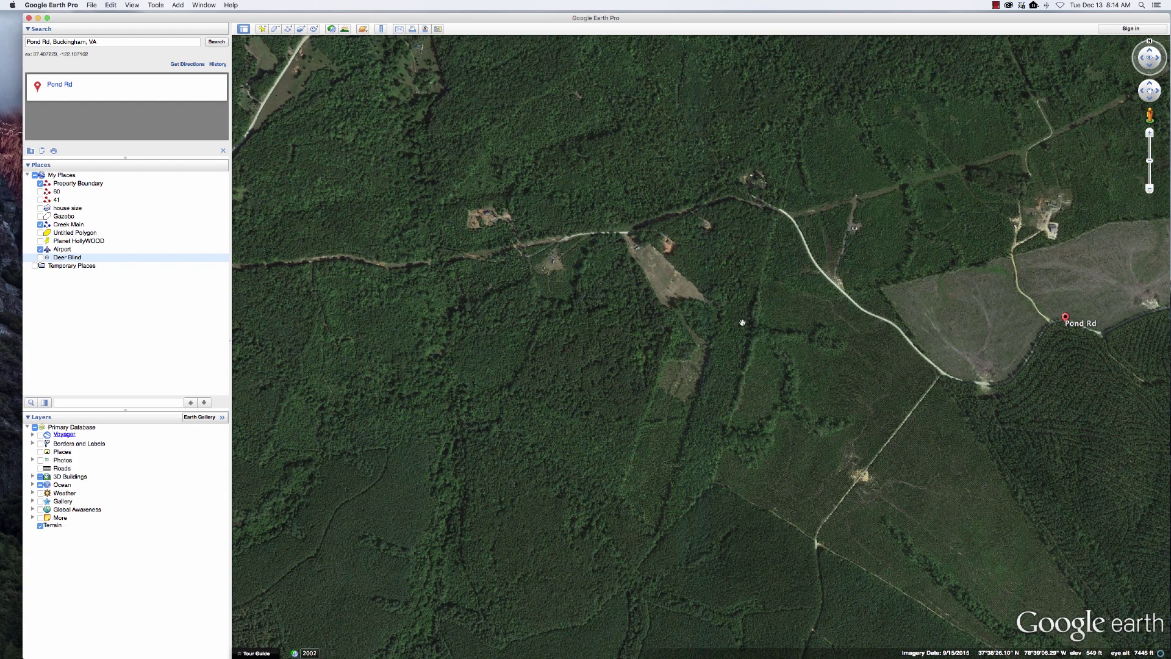
{"action": "scroll", "coordinate": [742, 327], "scroll_direction": "up", "scroll_amount": 3}
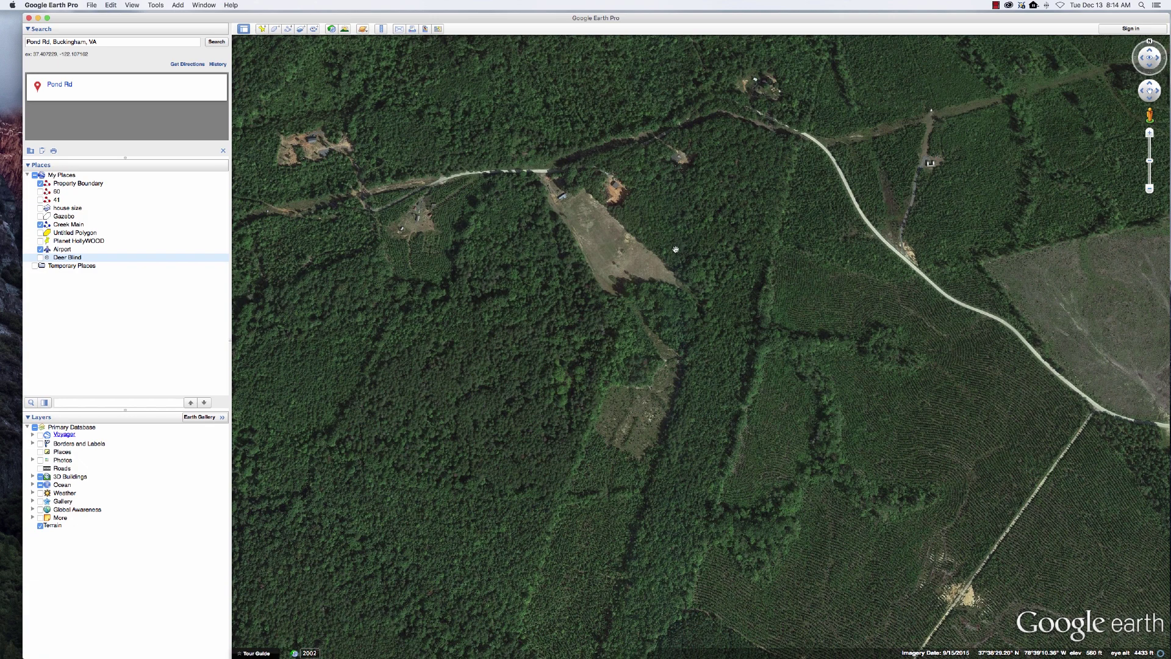
{"action": "left_click_drag", "start_coordinate": [638, 235], "coordinate": [639, 228]}
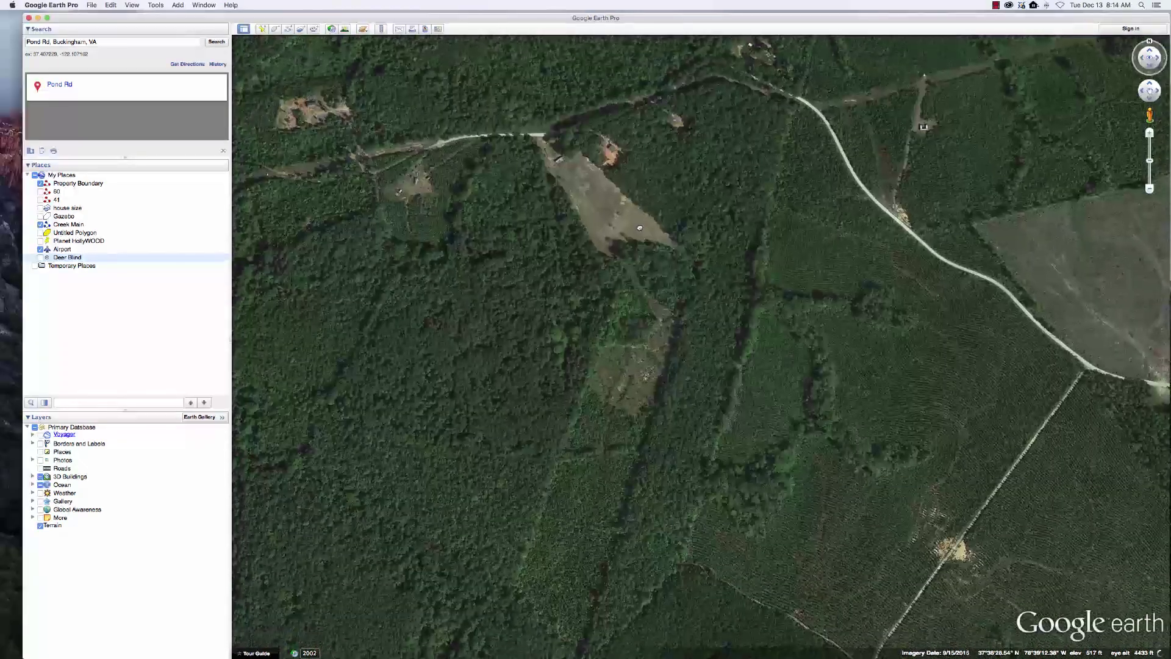
Step: Open the Ruler for two-point line measurements in feet and move its window away from the house site
{"action": "left_click", "coordinate": [382, 29]}
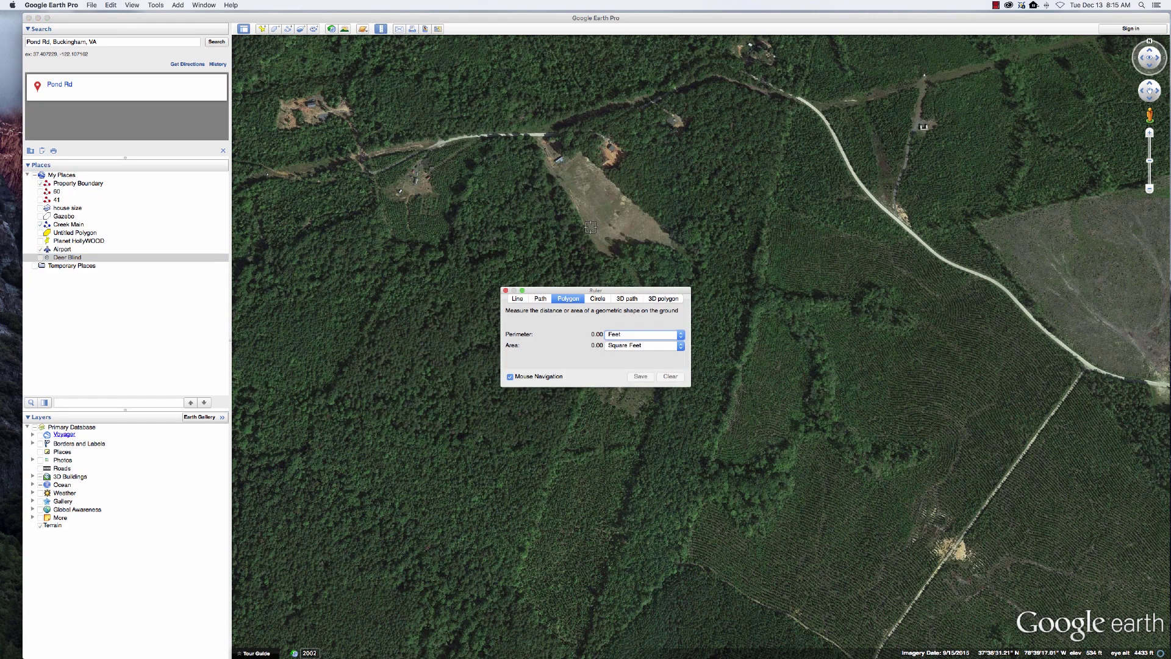
{"action": "left_click", "coordinate": [541, 299]}
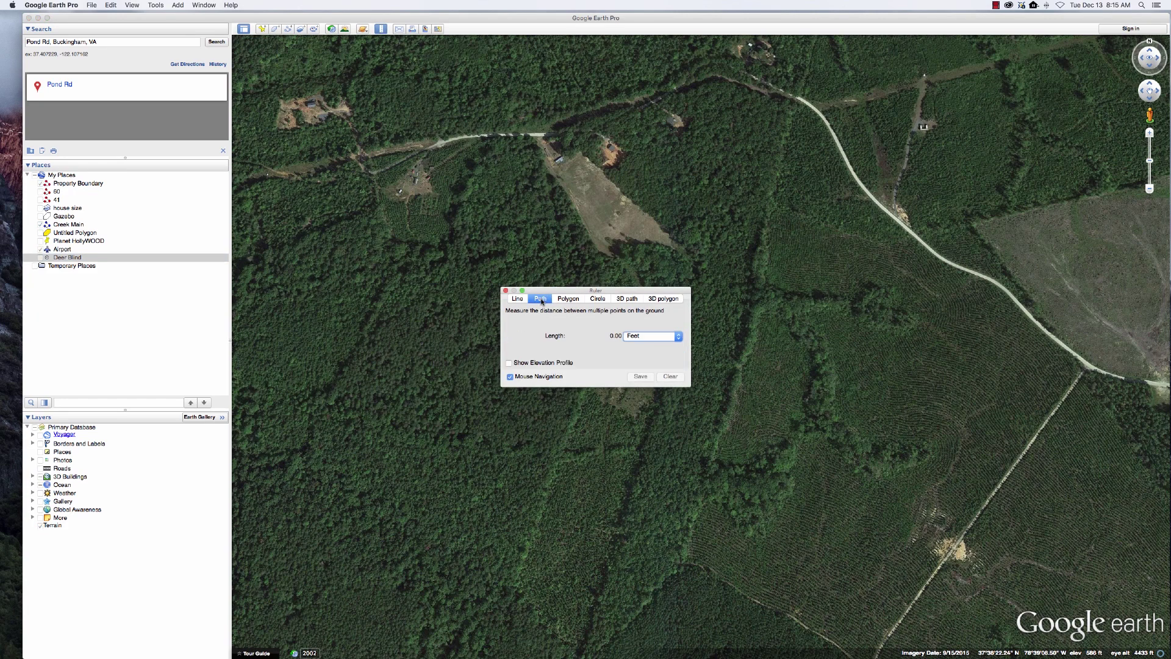
{"action": "left_click", "coordinate": [517, 299]}
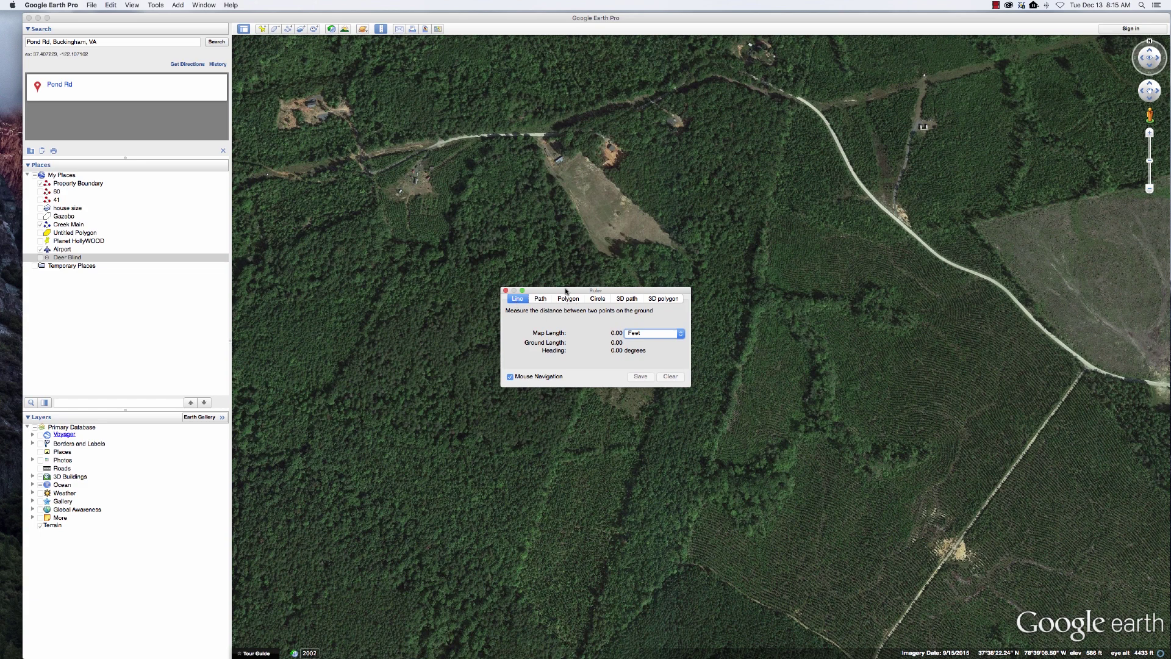
{"action": "left_click_drag", "start_coordinate": [566, 291], "coordinate": [449, 280]}
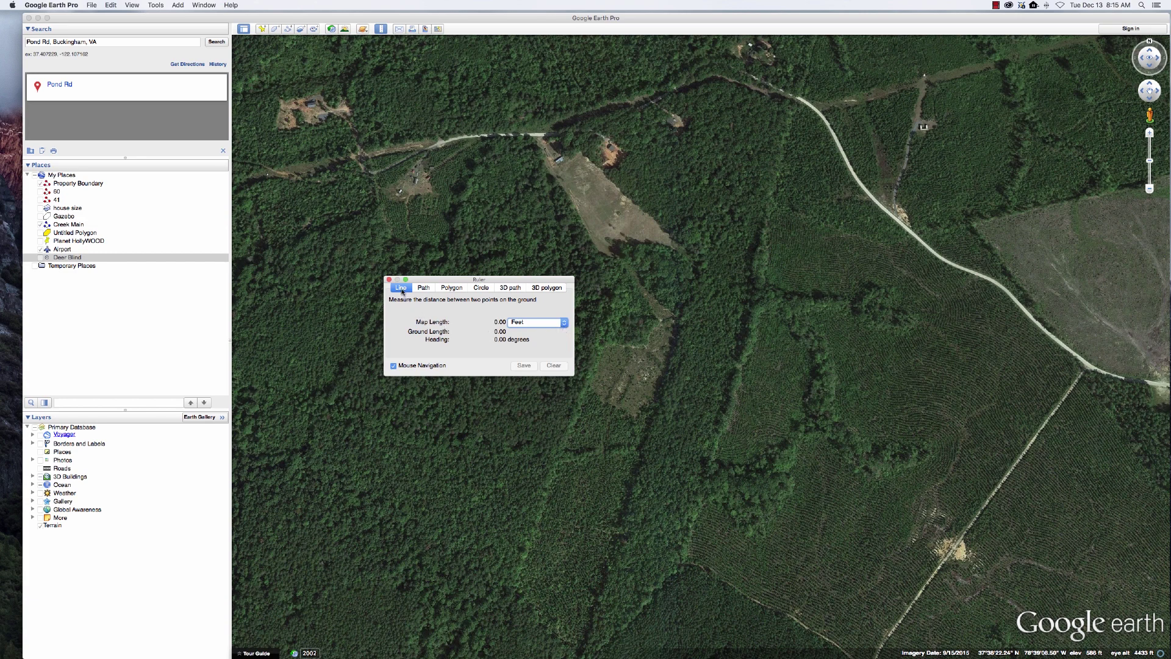
{"action": "left_click", "coordinate": [562, 325]}
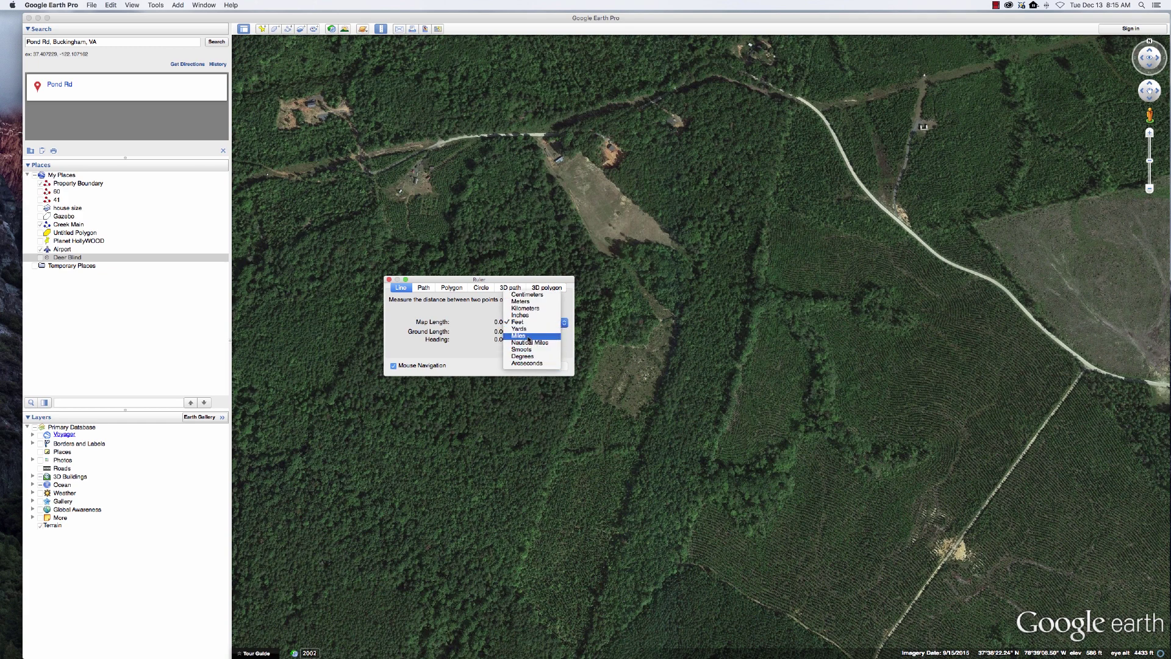
{"action": "left_click", "coordinate": [459, 282]}
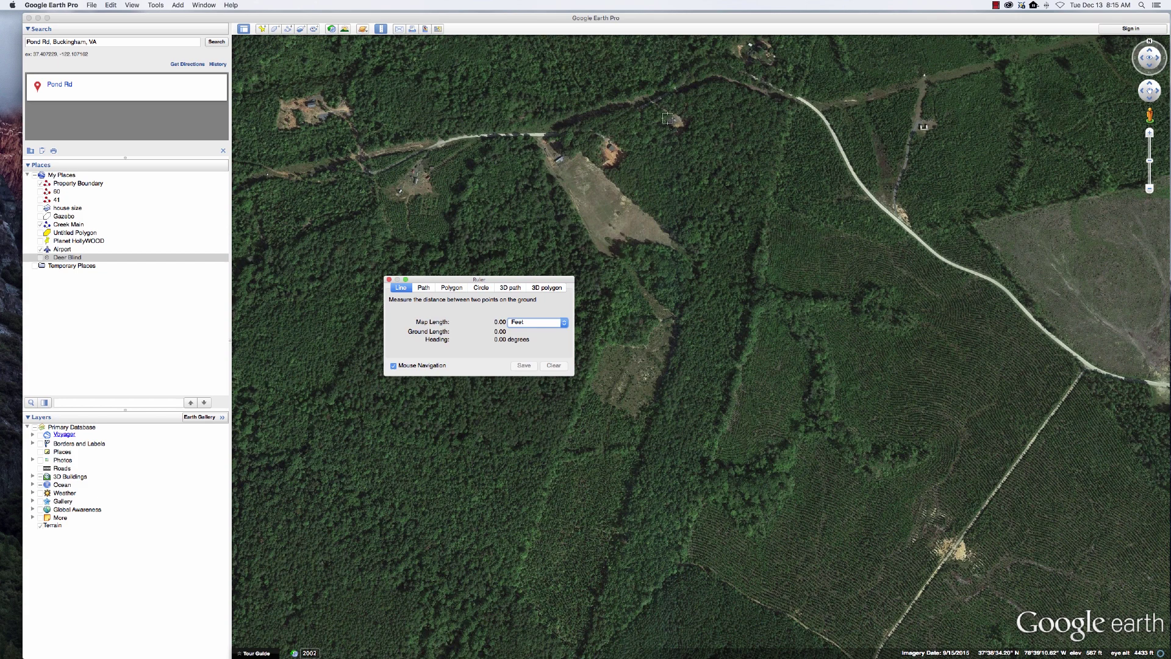
Step: Measure the distance from the building at the field's north end to the nearby house clearing, and clear the line
{"action": "left_click", "coordinate": [560, 160]}
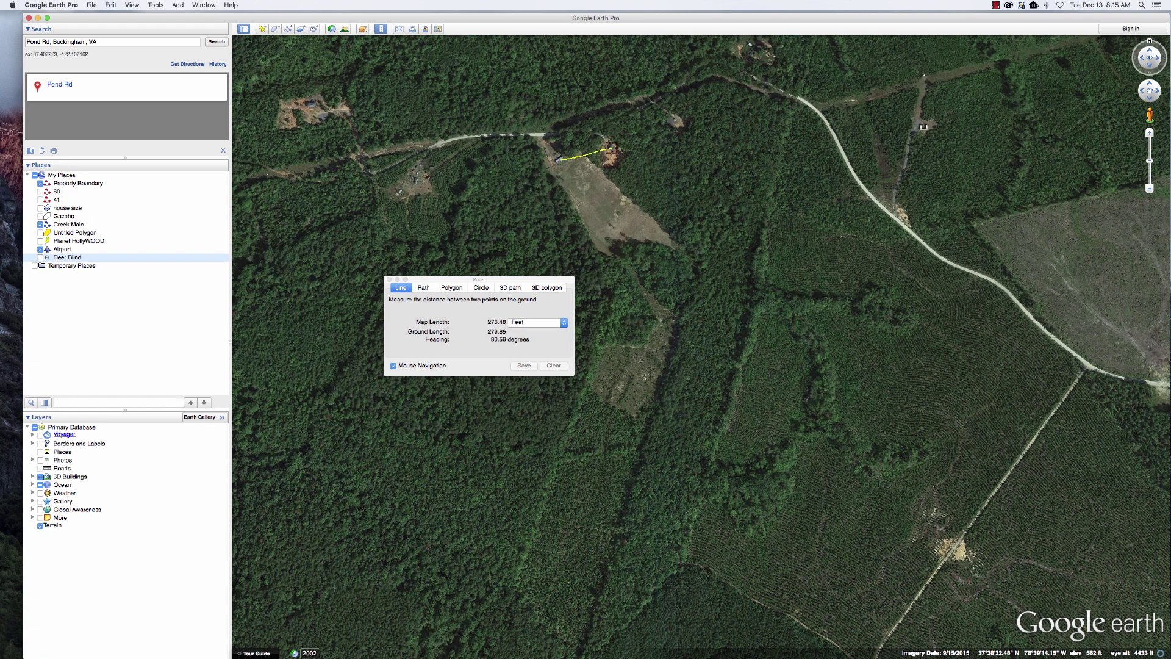
{"action": "left_click", "coordinate": [611, 148]}
{"action": "left_click", "coordinate": [554, 366]}
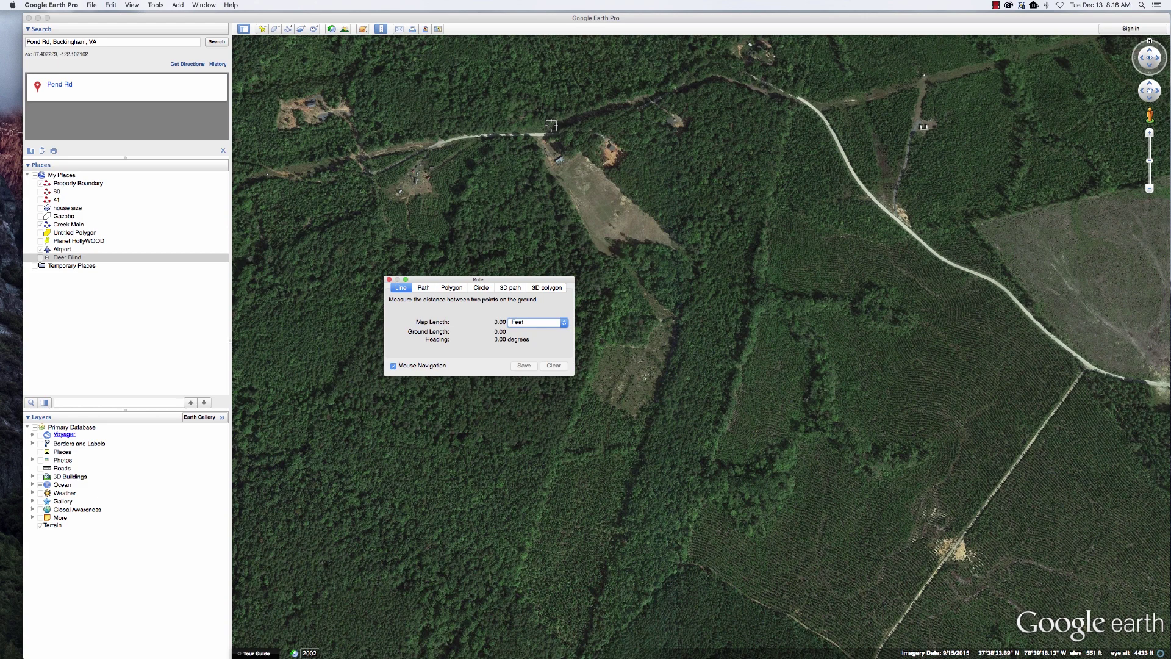
Step: Add a placemark just north of the road at the field's entrance, keeping its default name
{"action": "left_click", "coordinate": [262, 29]}
{"action": "left_click_drag", "start_coordinate": [700, 334], "coordinate": [540, 124]}
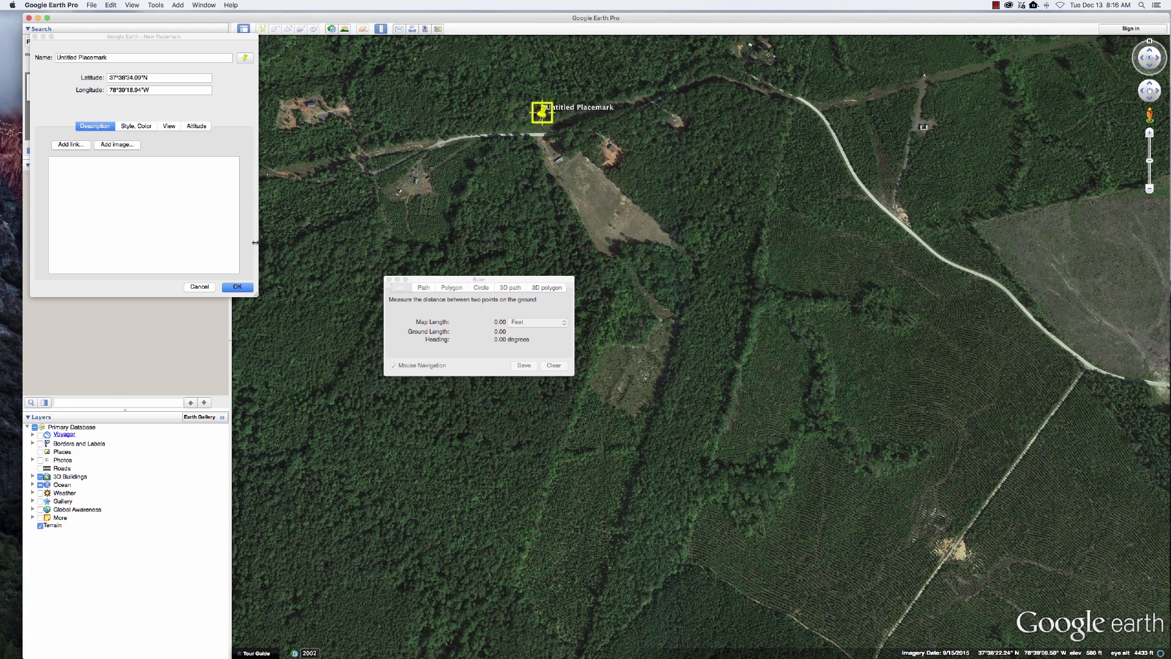
{"action": "left_click", "coordinate": [239, 285]}
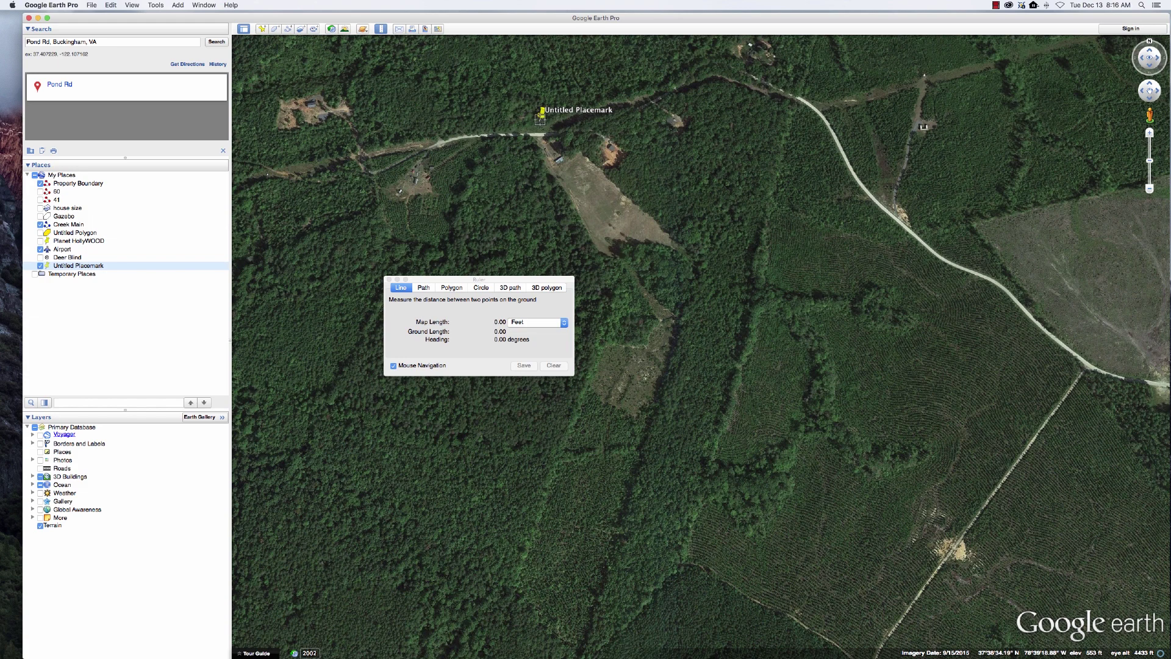
Step: Measure the distance from the new placemark to the far side of the house clearing
{"action": "left_click", "coordinate": [540, 119]}
{"action": "left_click", "coordinate": [622, 164]}
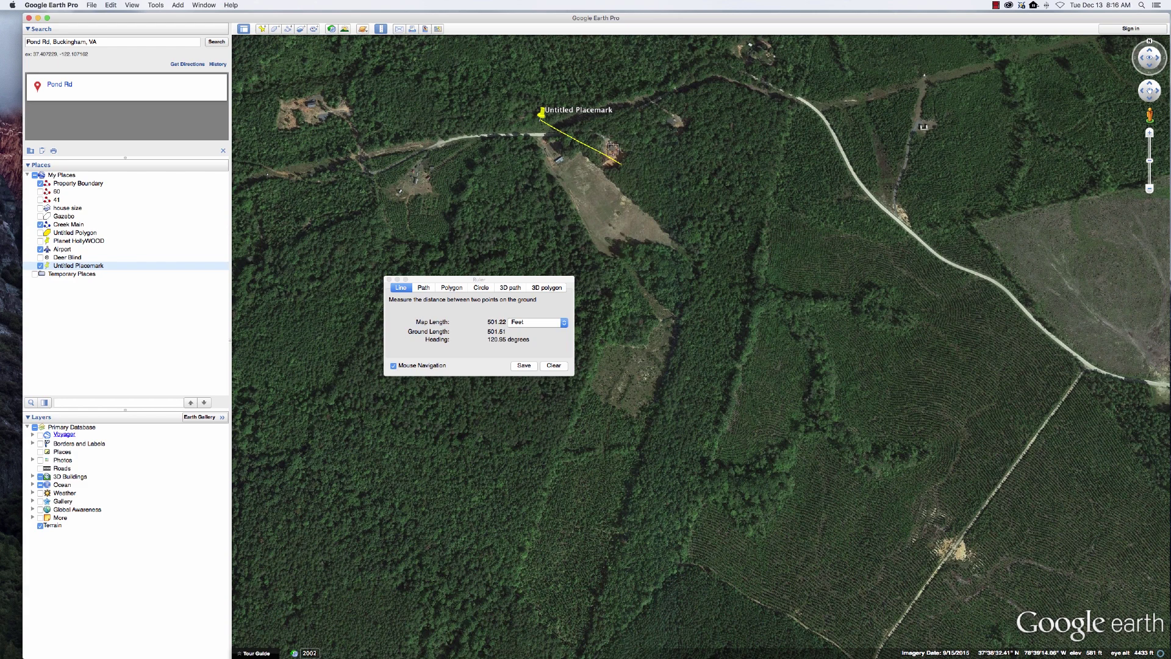
{"action": "scroll", "coordinate": [613, 148], "scroll_direction": "up", "scroll_amount": 5}
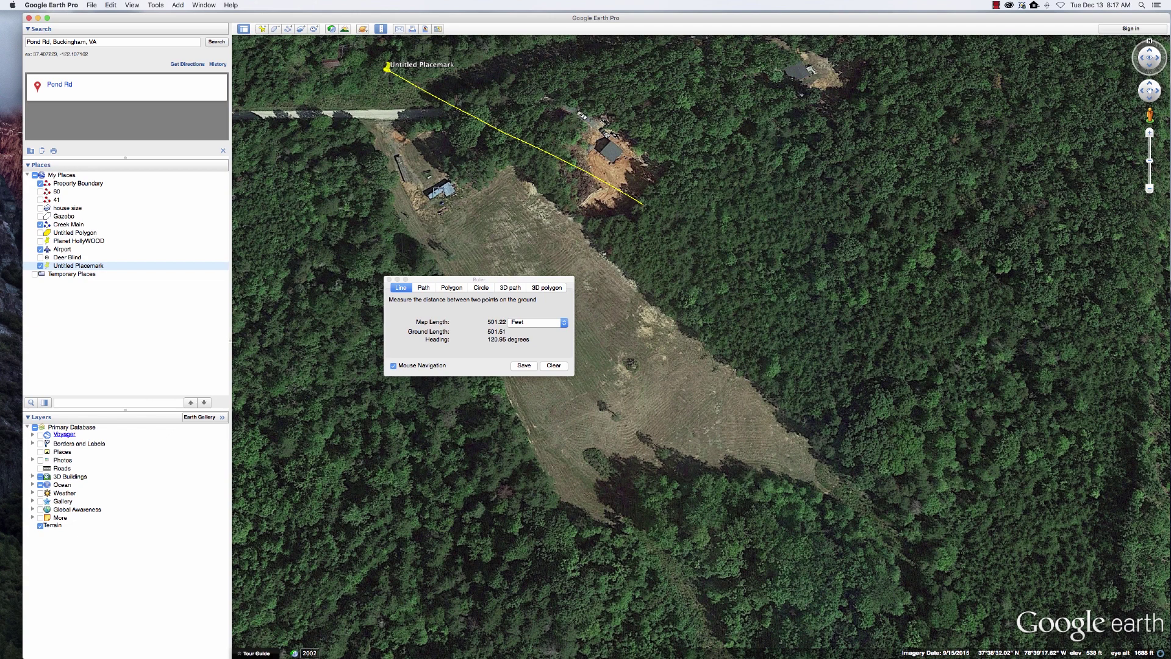
Step: Measure the distance from the house to a spot just southwest within its clearing, and clear the line
{"action": "left_click", "coordinate": [610, 155]}
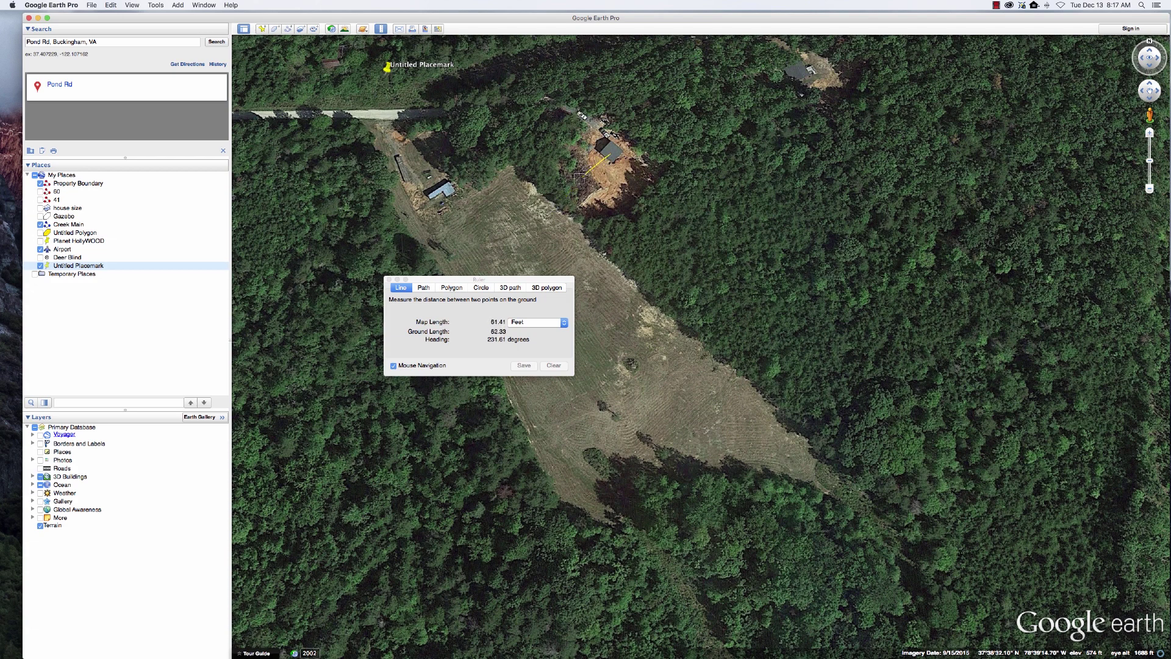
{"action": "left_click", "coordinate": [593, 176]}
{"action": "left_click", "coordinate": [553, 365]}
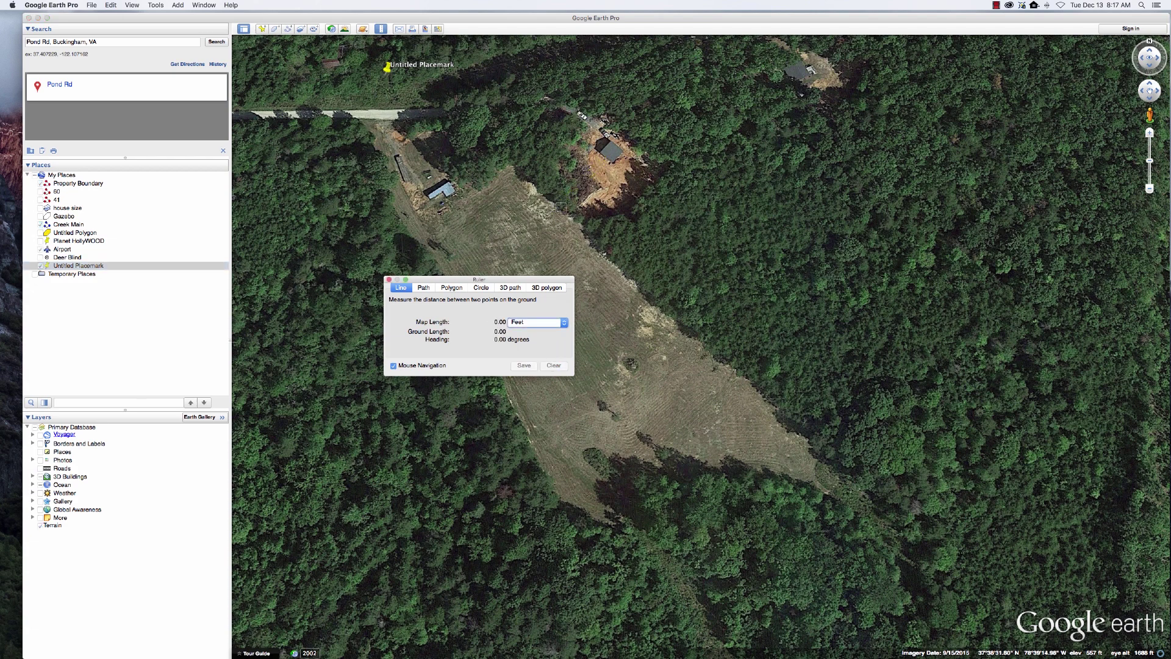
Step: Measure from the field's edge to the house clearing, and across the house into the woods to the northeast
{"action": "left_click", "coordinate": [558, 202]}
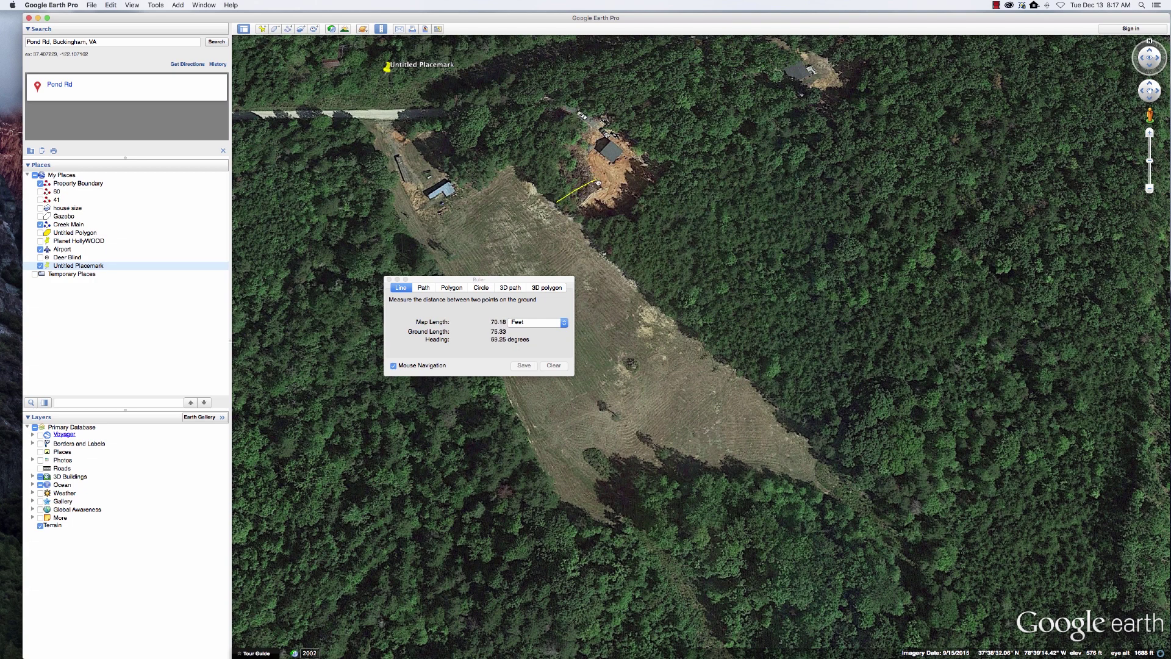
{"action": "left_click", "coordinate": [598, 182]}
{"action": "left_click", "coordinate": [551, 197]}
{"action": "left_click", "coordinate": [703, 110]}
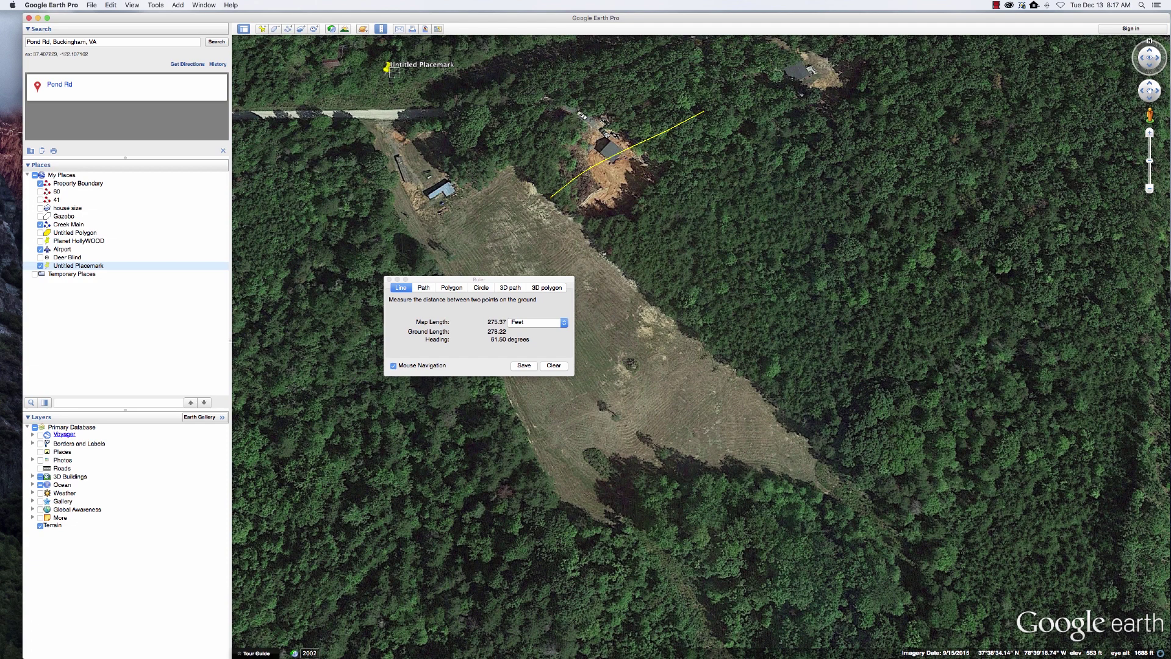
{"action": "left_click_drag", "start_coordinate": [551, 197], "coordinate": [551, 197]}
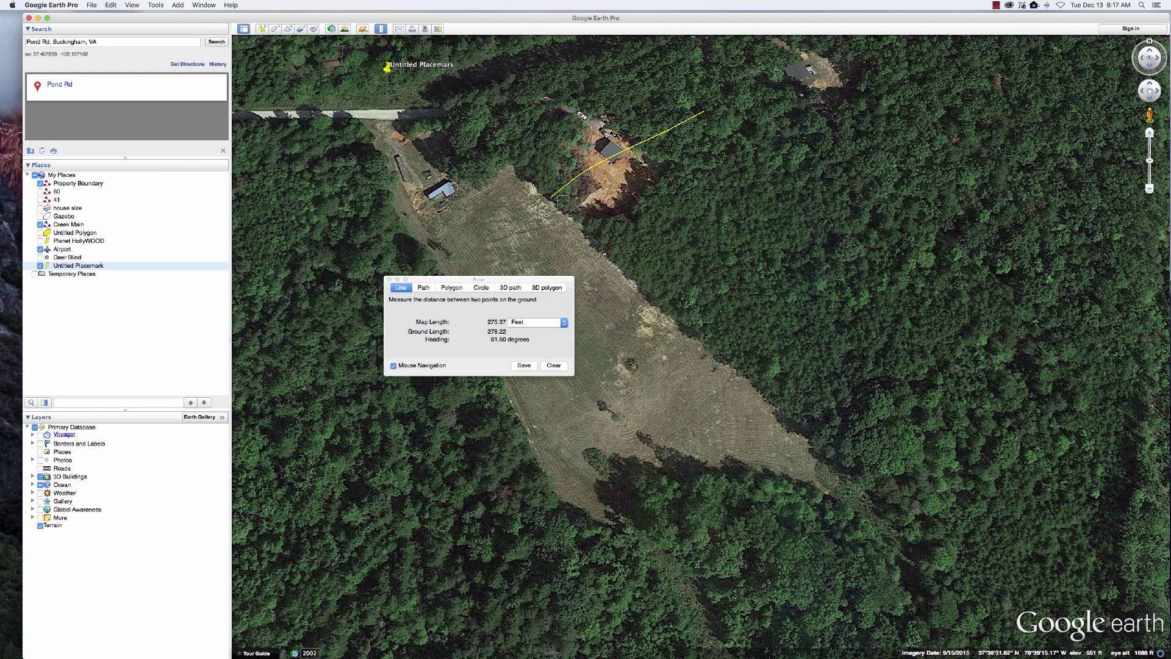
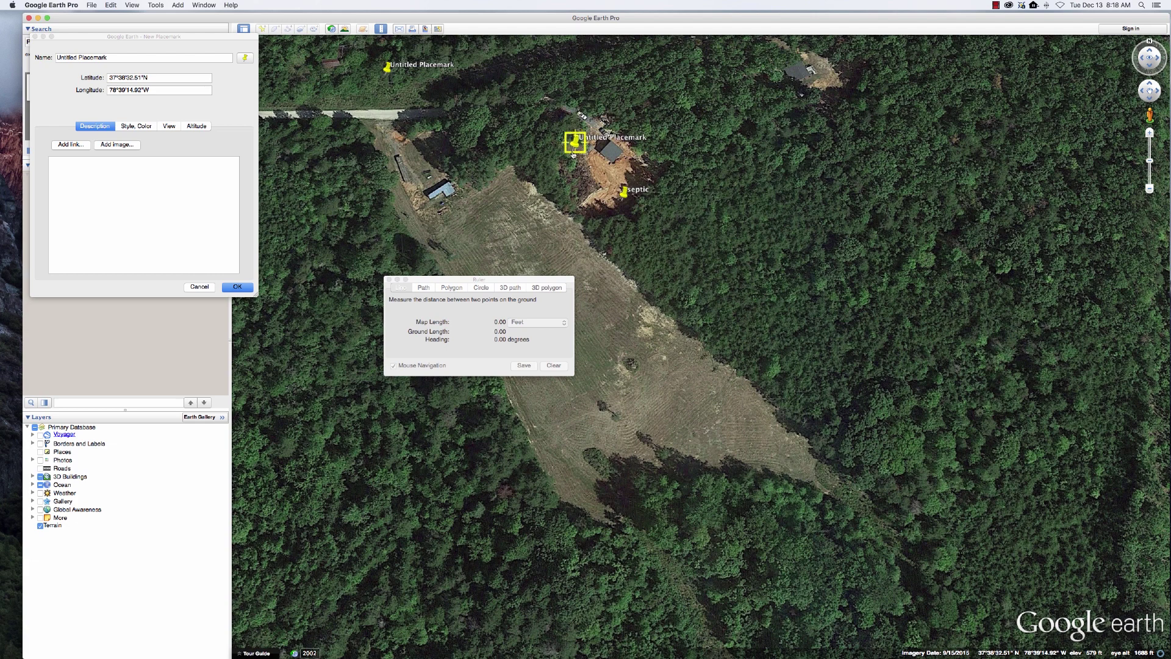
Step: Name the new placemark beside the house "well" and save it
{"action": "triple_click", "coordinate": [112, 56]}
{"action": "type", "text": "well"}
{"action": "key", "text": "Return"}
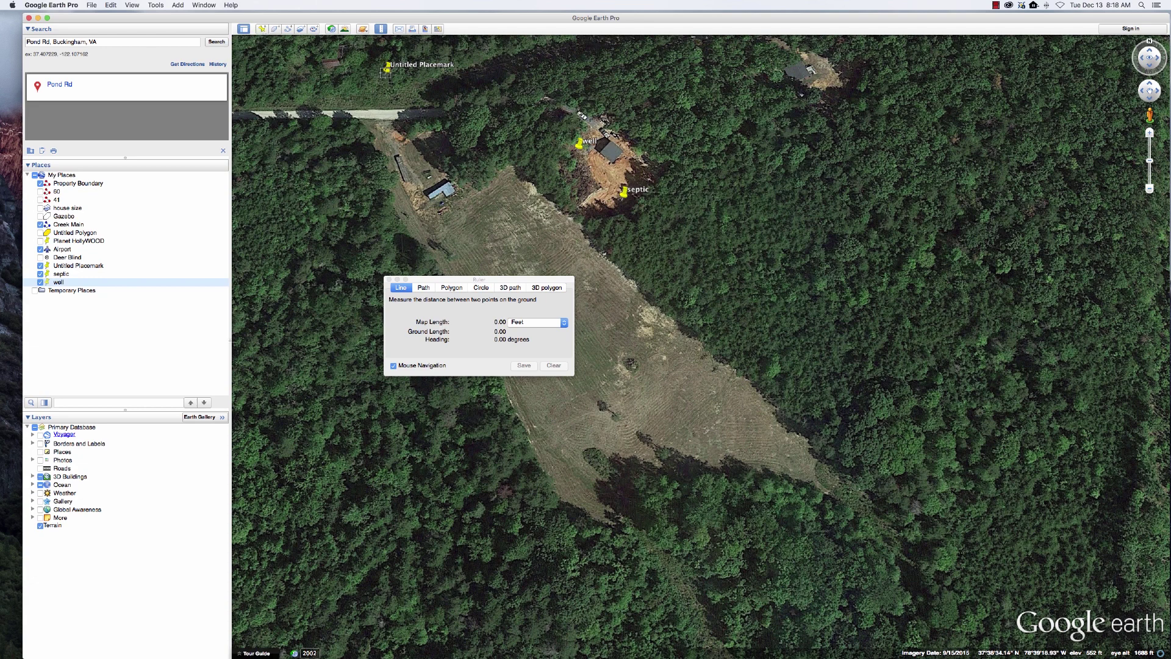
Step: Measure a line from the roadside placemark to the house and save it as a path named "power"
{"action": "left_click", "coordinate": [387, 73]}
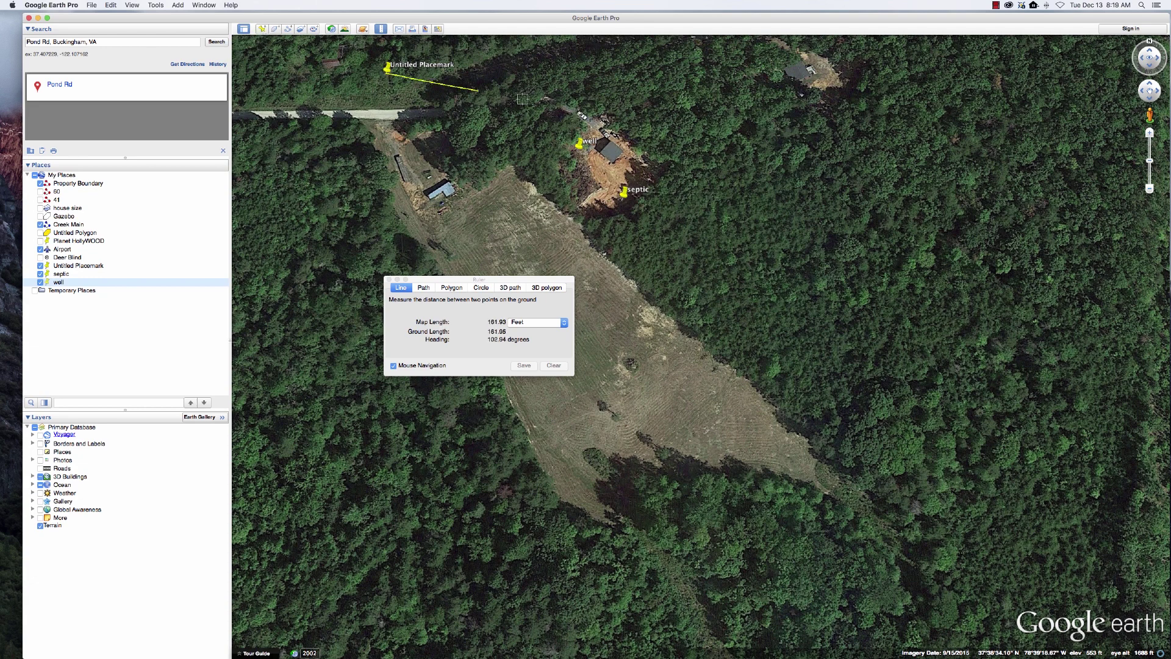
{"action": "left_click", "coordinate": [608, 147]}
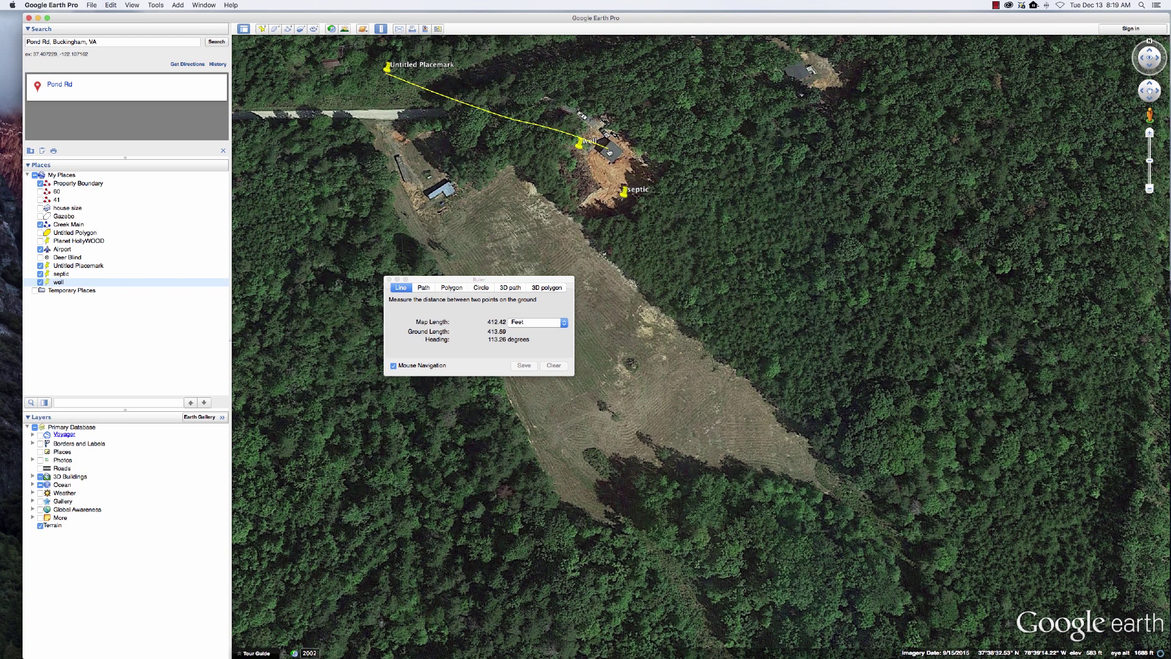
{"action": "left_click", "coordinate": [524, 365]}
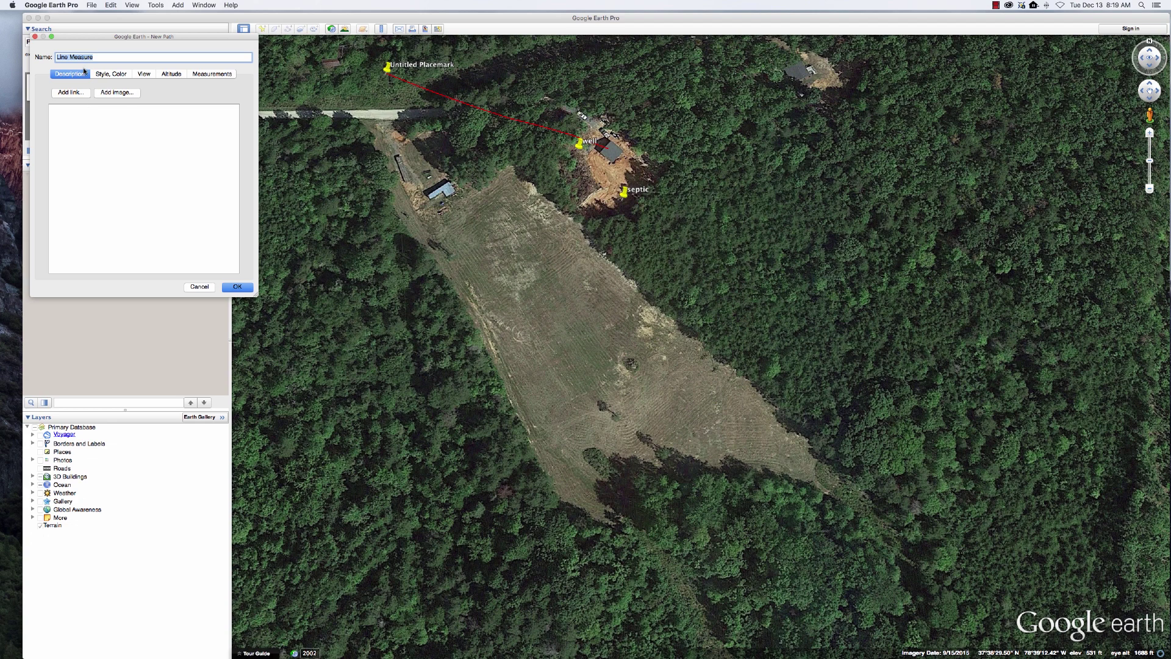
{"action": "type", "text": "power"}
{"action": "key", "text": "Return"}
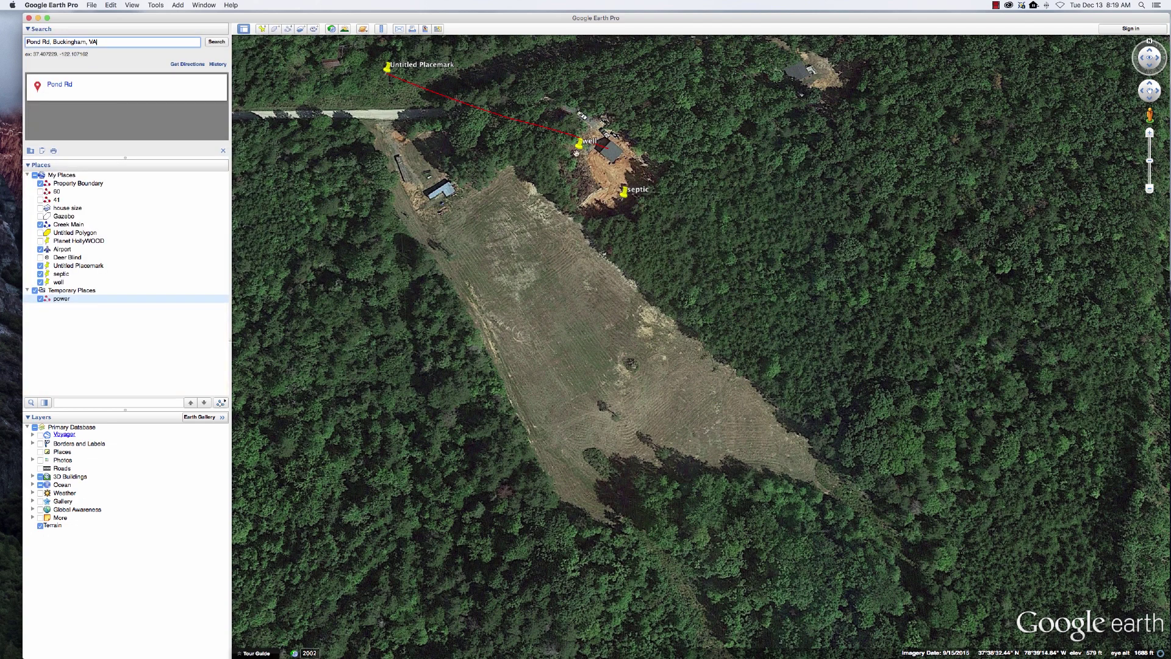
Step: Measure a line from the septic placemark southwest to the field's edge and save it as a path
{"action": "left_click", "coordinate": [381, 28]}
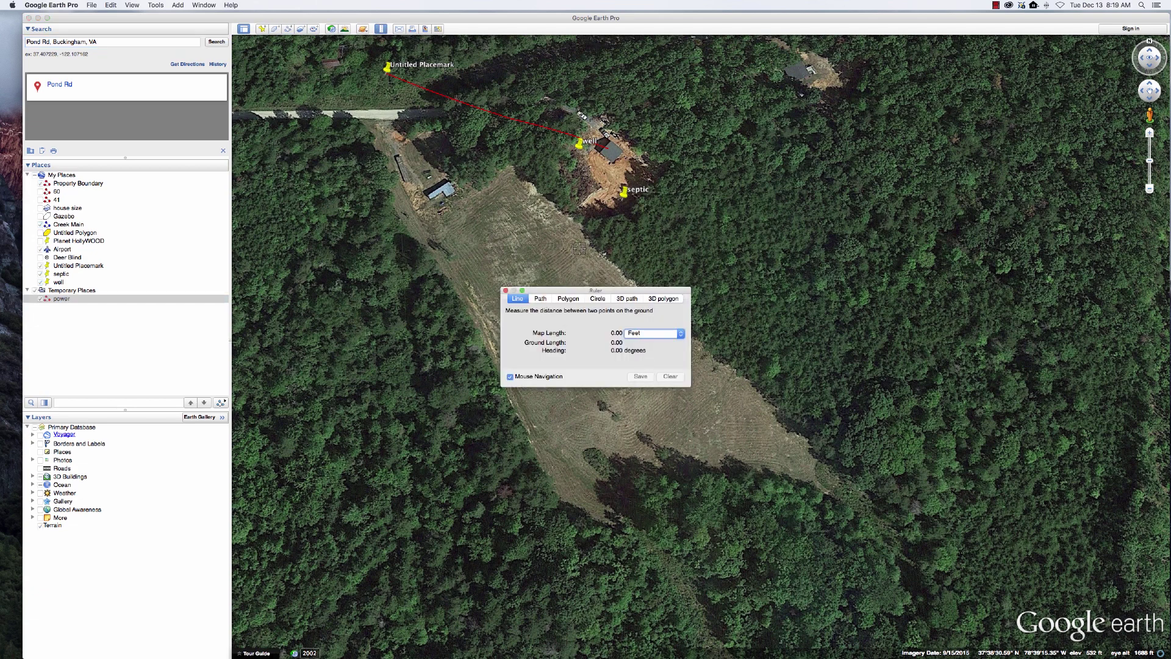
{"action": "left_click", "coordinate": [622, 198]}
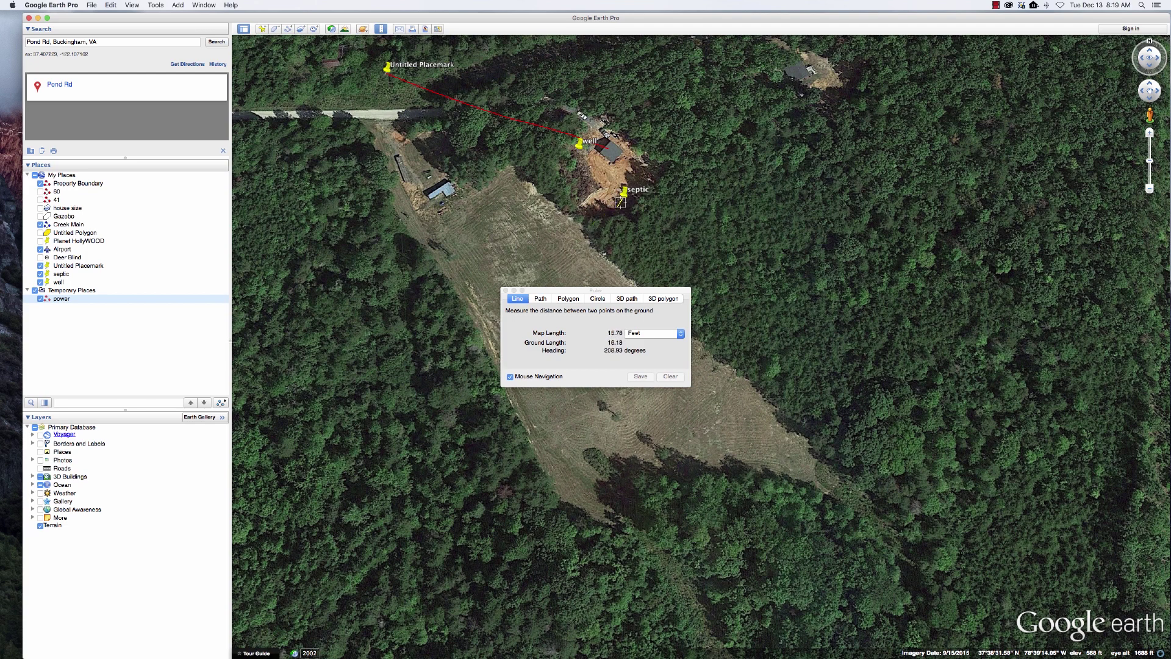
{"action": "left_click", "coordinate": [582, 226]}
{"action": "left_click", "coordinate": [641, 376]}
{"action": "left_click", "coordinate": [239, 287]}
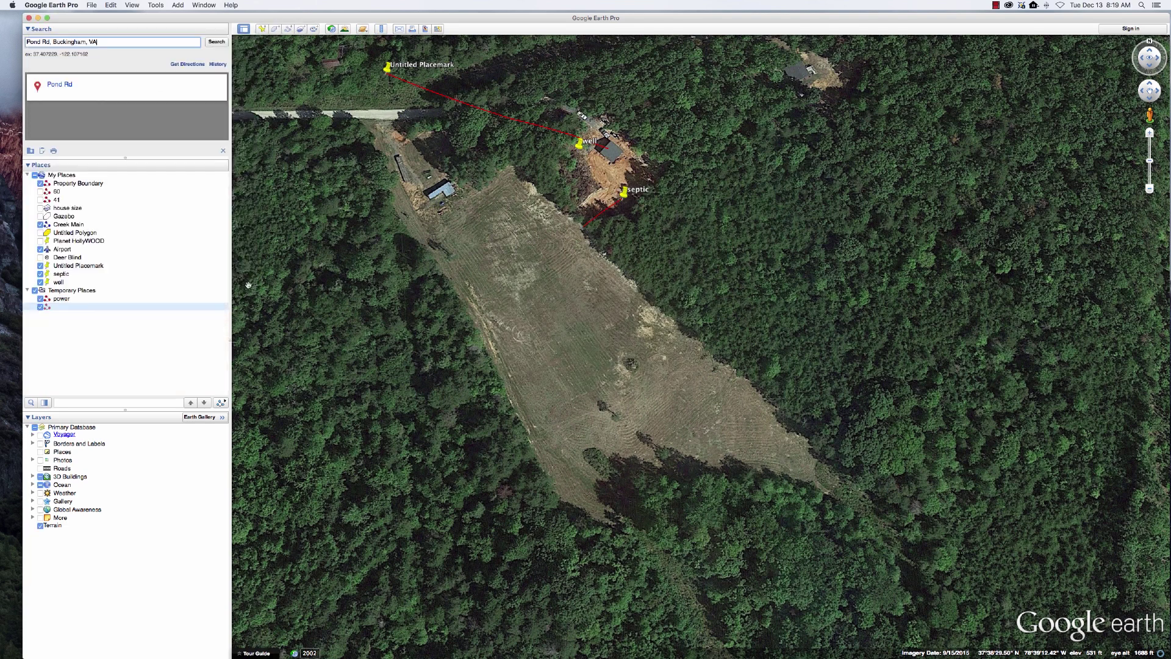
Step: Measure a line from the septic placemark to the house and save it as a path with the default name
{"action": "left_click", "coordinate": [380, 28]}
{"action": "left_click", "coordinate": [623, 194]}
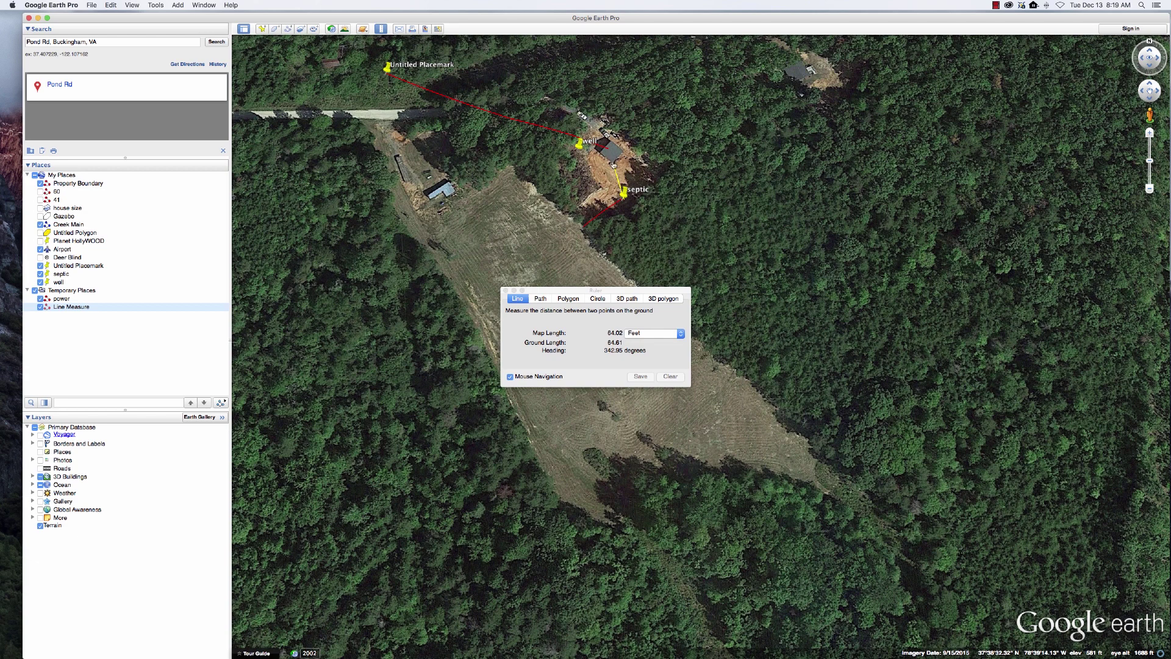
{"action": "left_click", "coordinate": [612, 161]}
{"action": "left_click", "coordinate": [640, 376]}
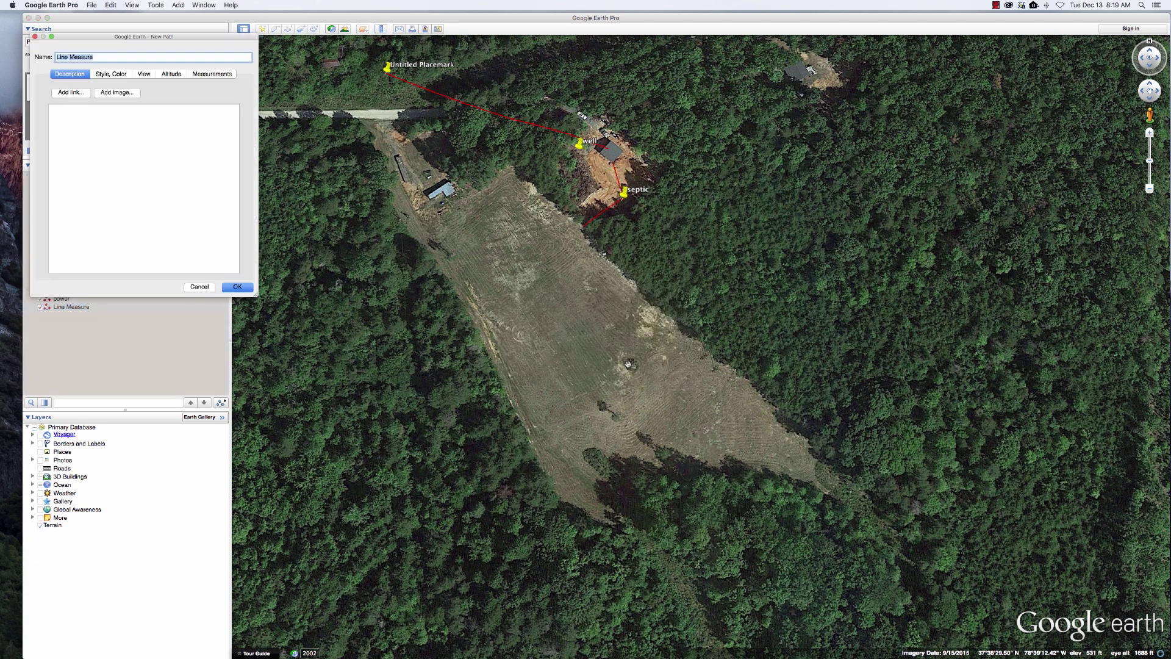
{"action": "left_click", "coordinate": [236, 286]}
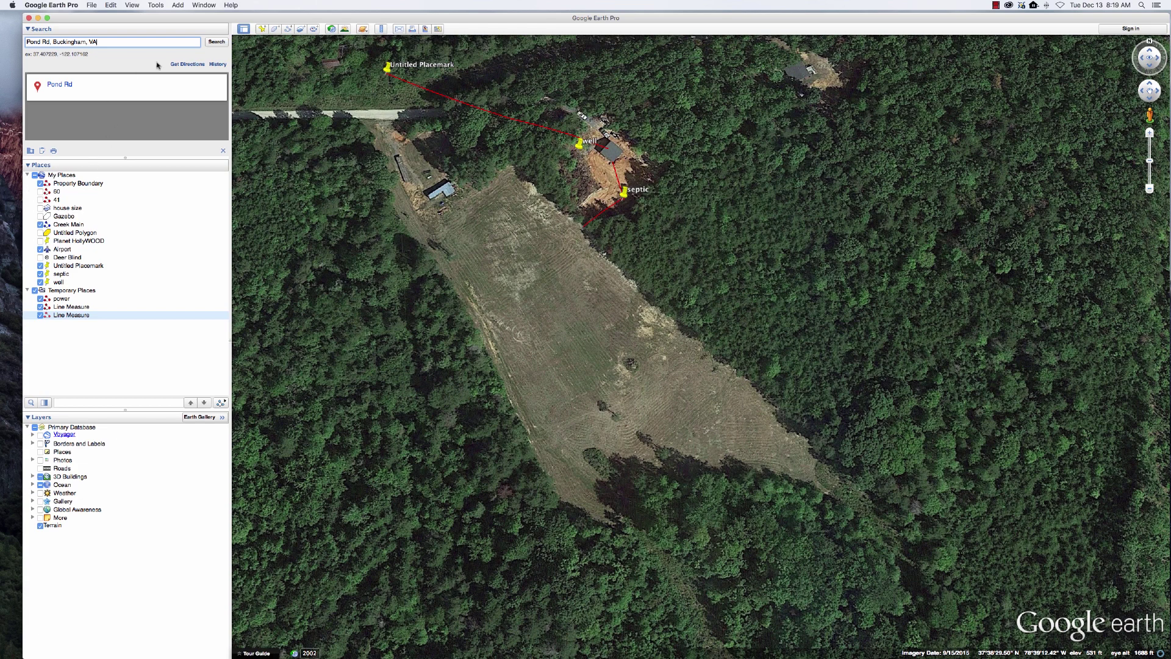
Step: Measure a line from the well placemark to the septic placemark and save it as a path with the default name
{"action": "left_click", "coordinate": [381, 29]}
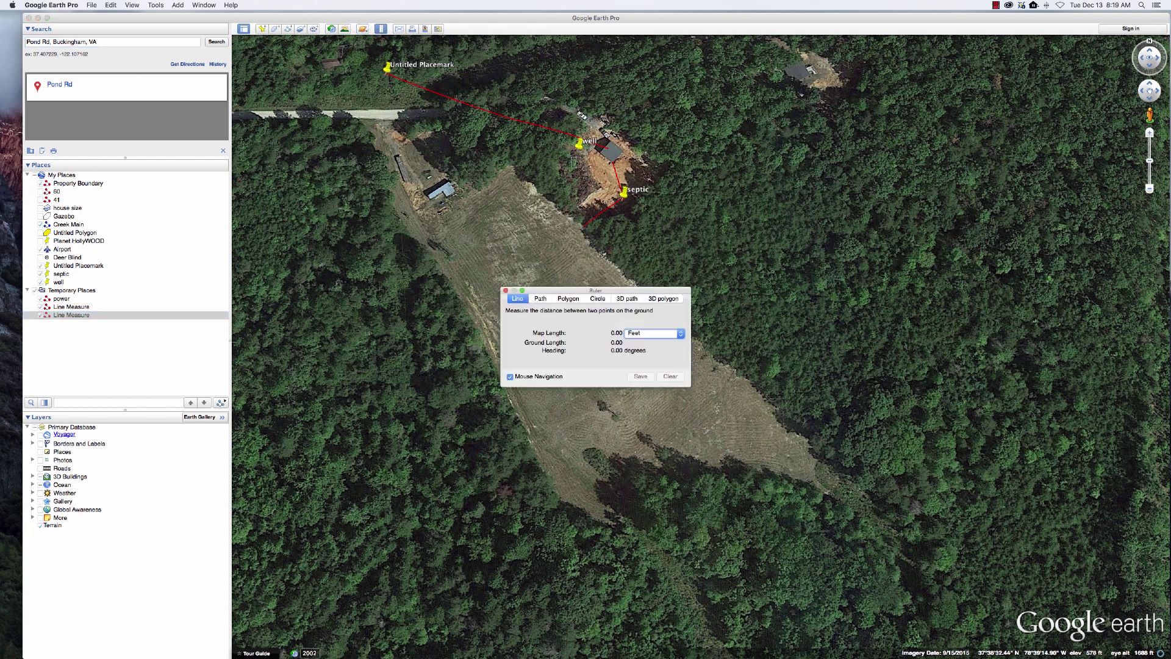
{"action": "left_click", "coordinate": [579, 149]}
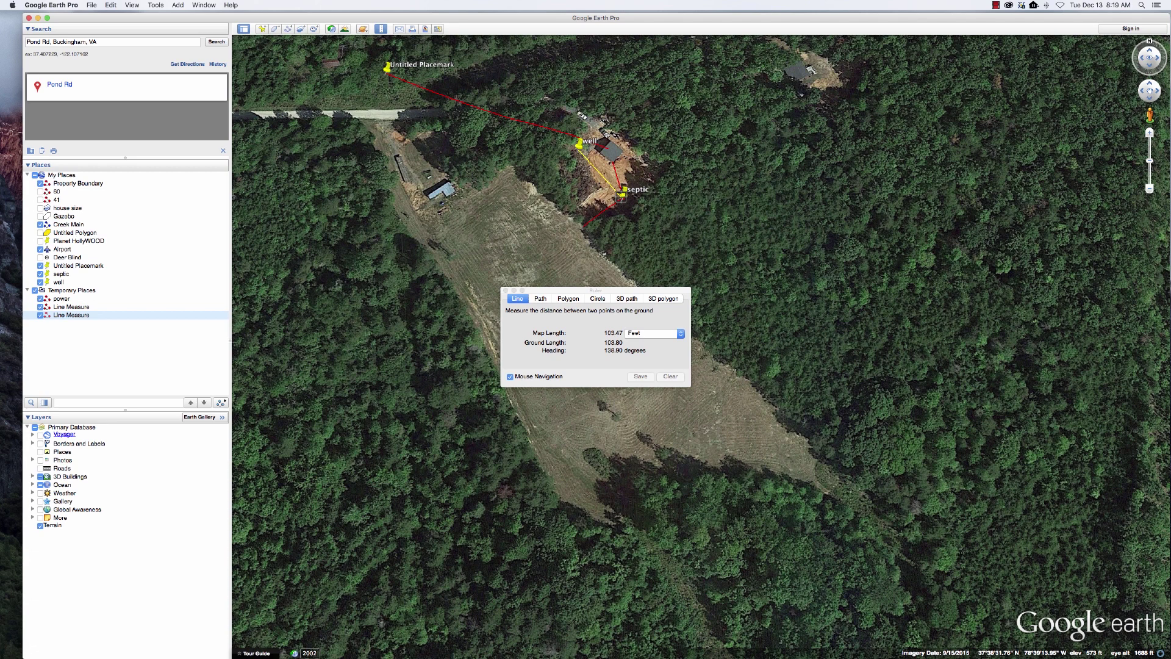
{"action": "left_click", "coordinate": [620, 195]}
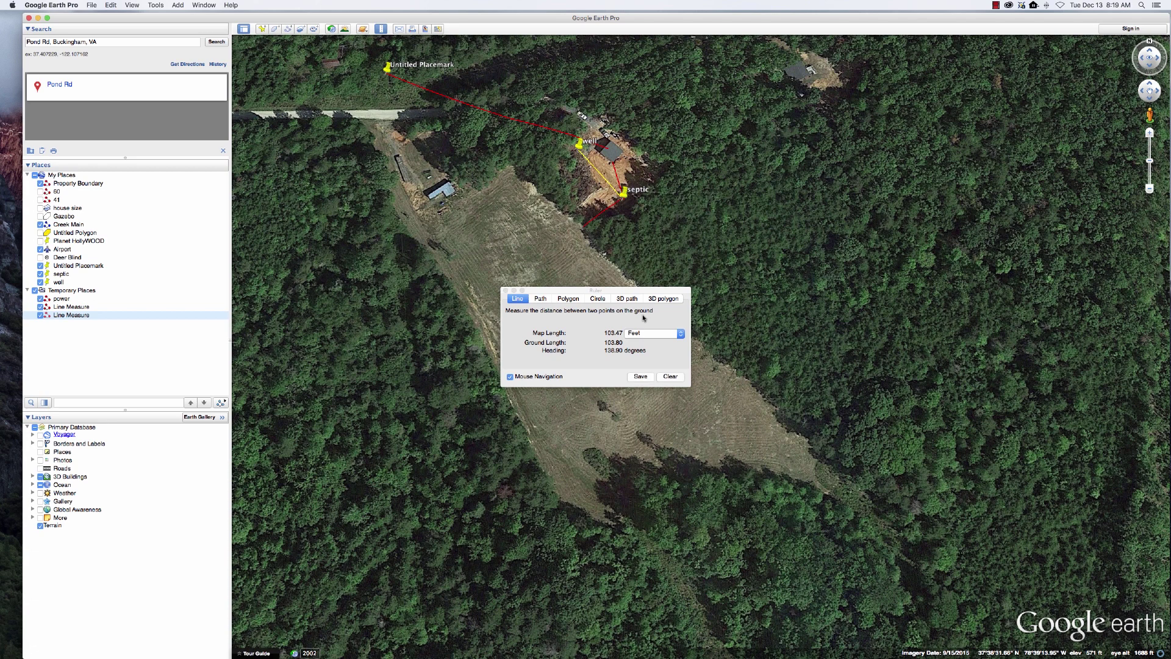
{"action": "left_click", "coordinate": [640, 376]}
{"action": "left_click", "coordinate": [244, 286]}
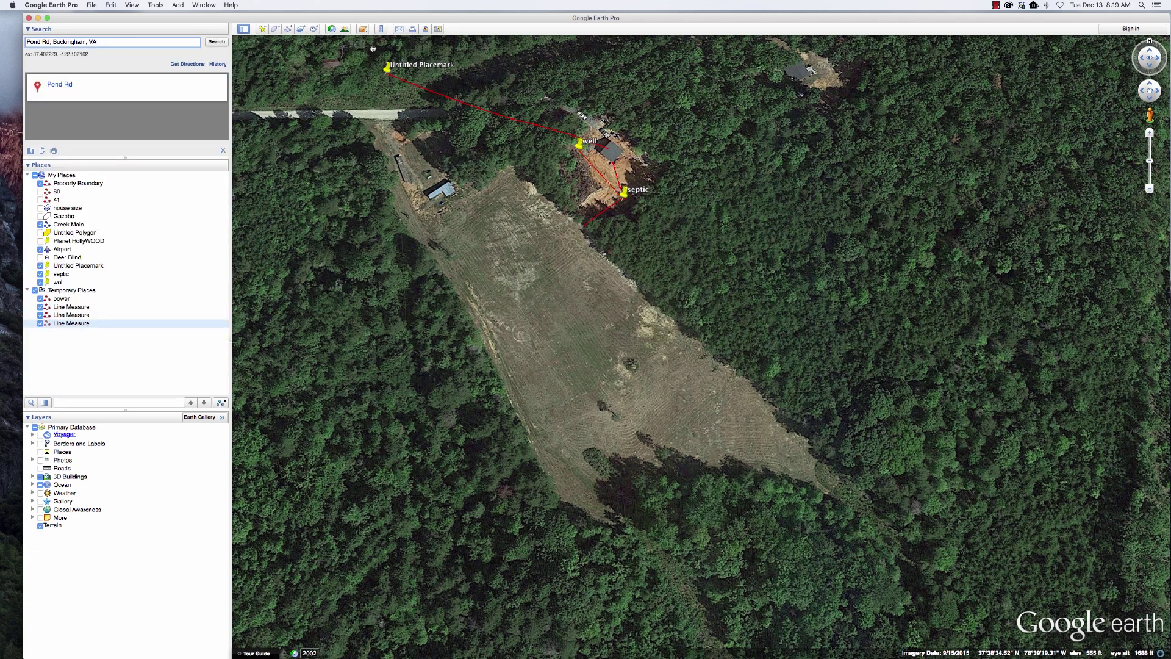
Step: Measure a line from the well placemark southwest to the field's edge and start saving it as a path
{"action": "left_click", "coordinate": [381, 28]}
{"action": "left_click", "coordinate": [578, 145]}
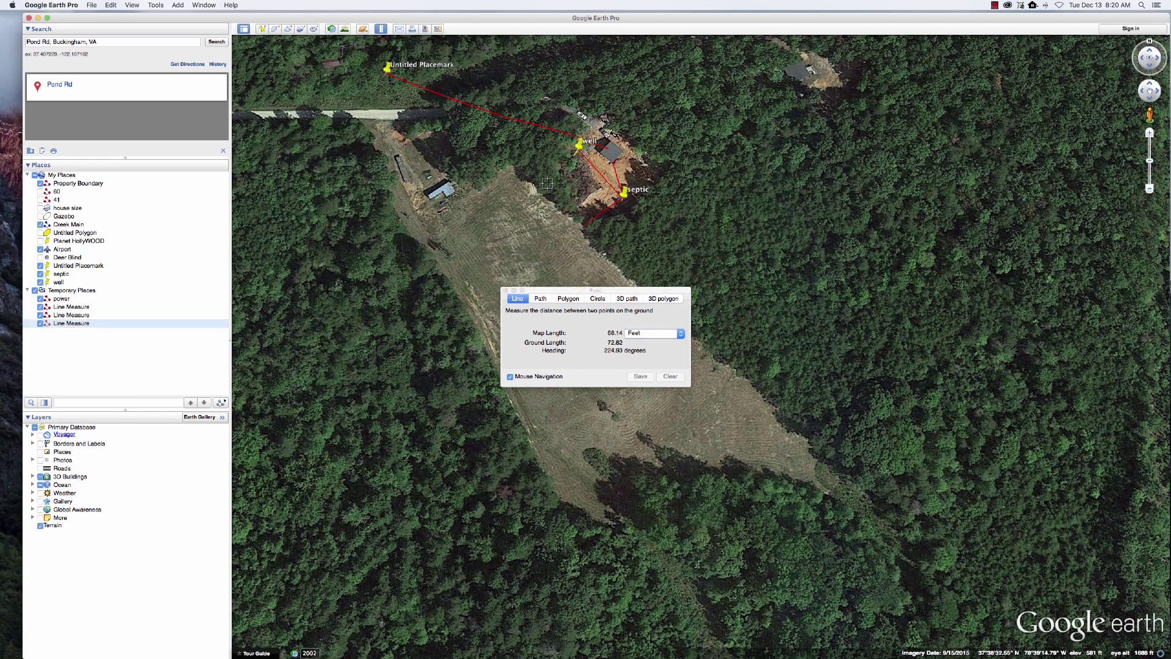
{"action": "left_click", "coordinate": [535, 187]}
{"action": "left_click", "coordinate": [641, 376]}
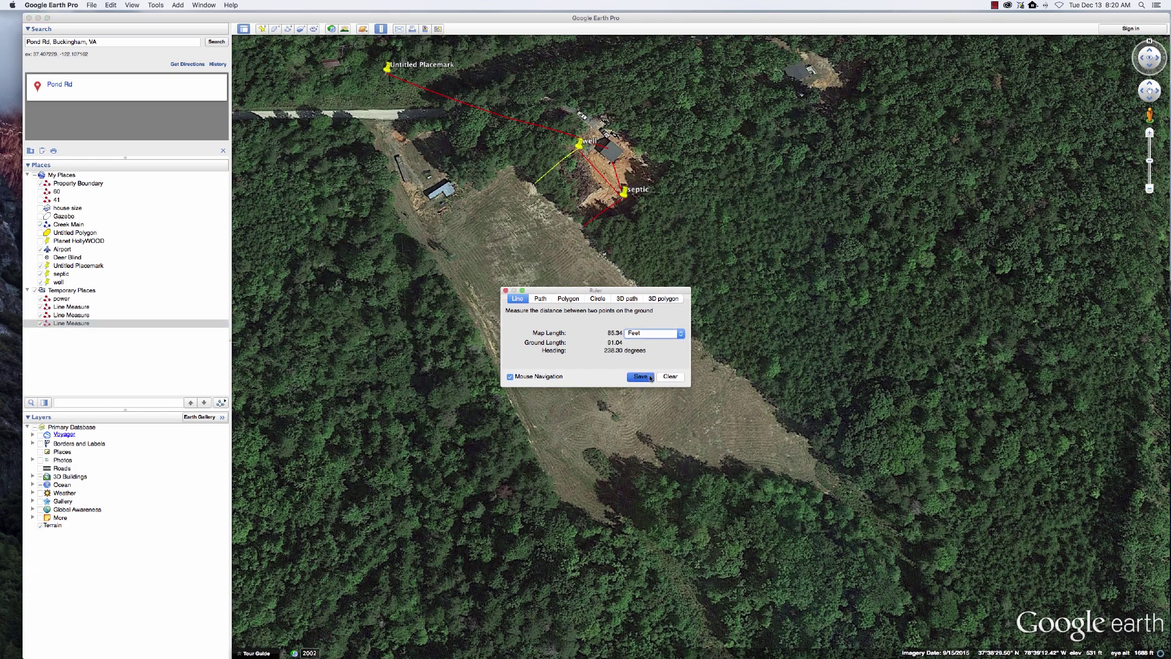
Step: Examine the woods, fields and roads surrounding the house site, out to Pond Rd and back to the placemarks
{"action": "scroll", "coordinate": [634, 230], "scroll_direction": "up", "scroll_amount": 3}
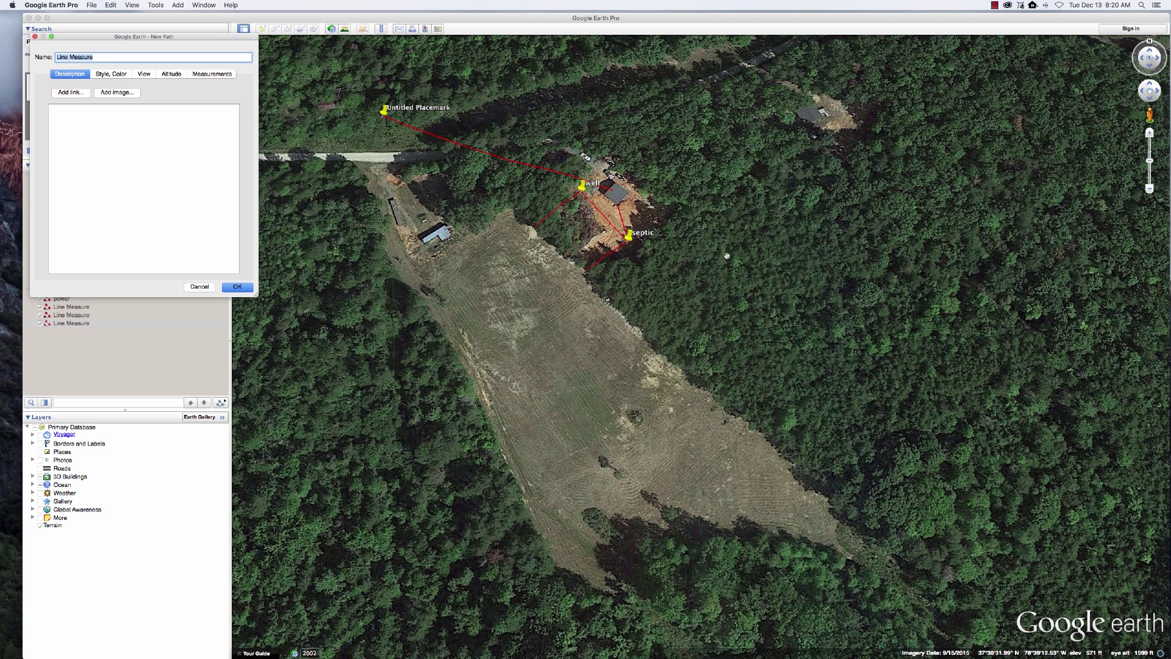
{"action": "left_click", "coordinate": [753, 286]}
{"action": "scroll", "coordinate": [753, 286], "scroll_direction": "down", "scroll_amount": 3}
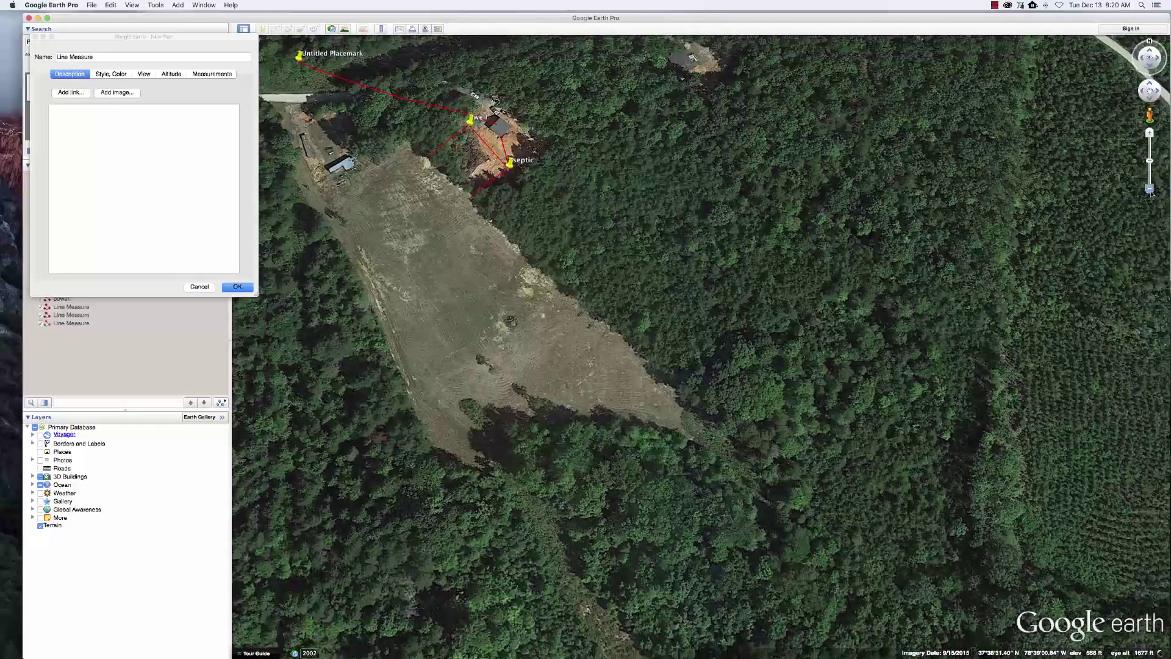
{"action": "scroll", "coordinate": [701, 340], "scroll_direction": "down", "scroll_amount": 2}
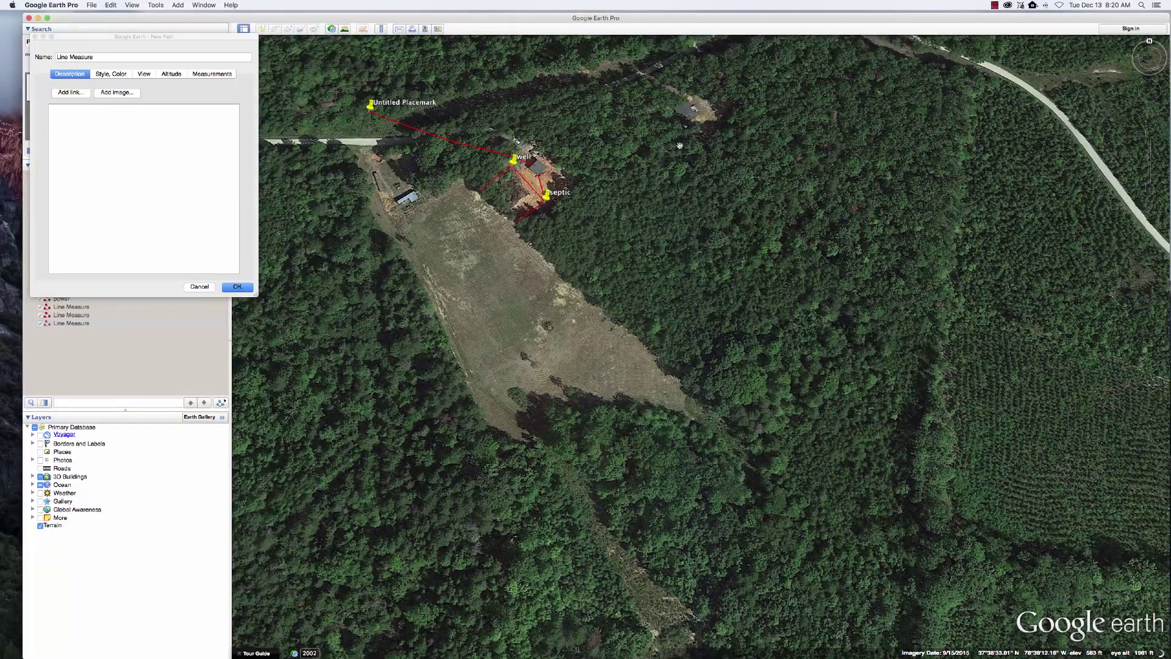
{"action": "scroll", "coordinate": [777, 287], "scroll_direction": "down", "scroll_amount": 5}
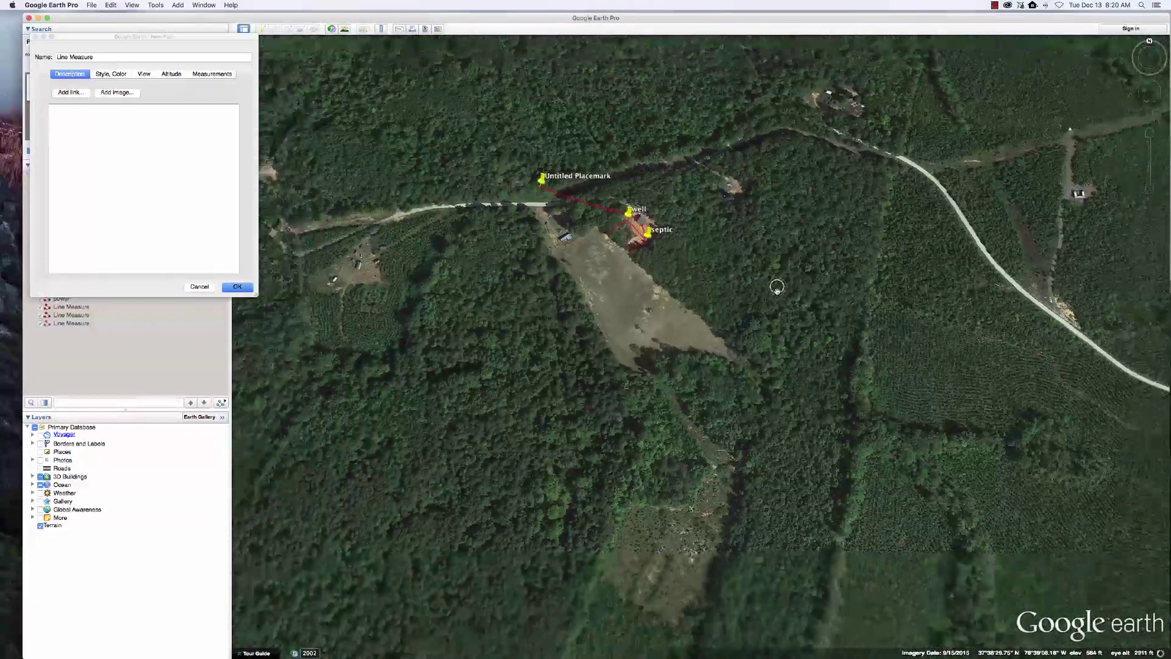
{"action": "scroll", "coordinate": [777, 287], "scroll_direction": "down", "scroll_amount": 3}
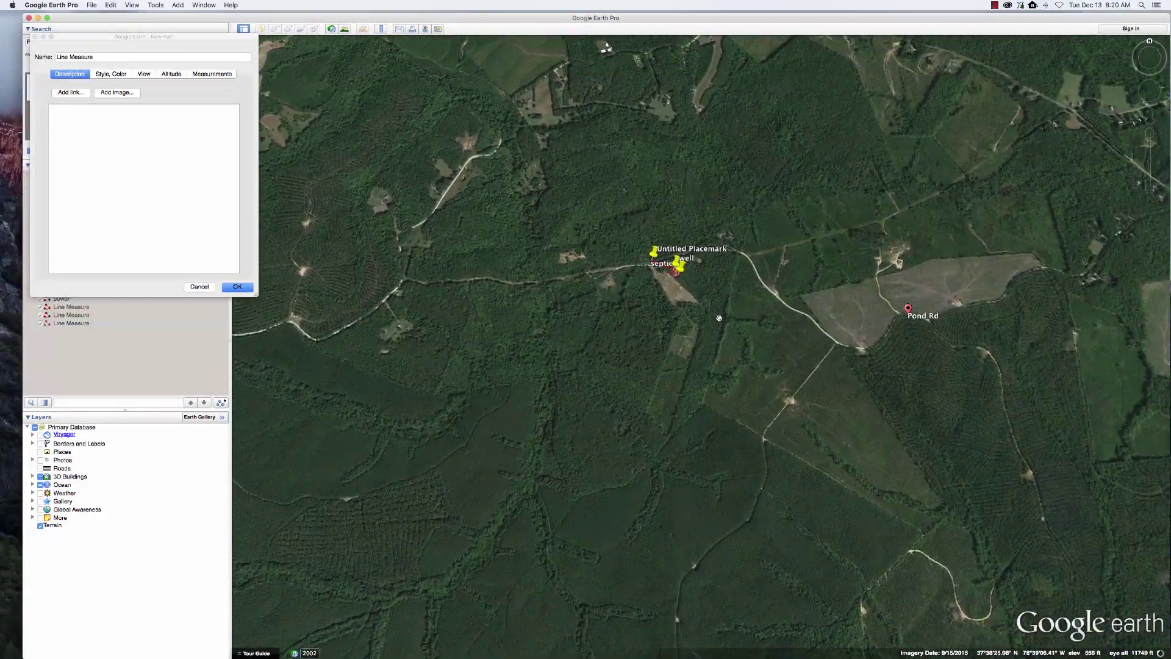
{"action": "scroll", "coordinate": [718, 315], "scroll_direction": "up", "scroll_amount": 1}
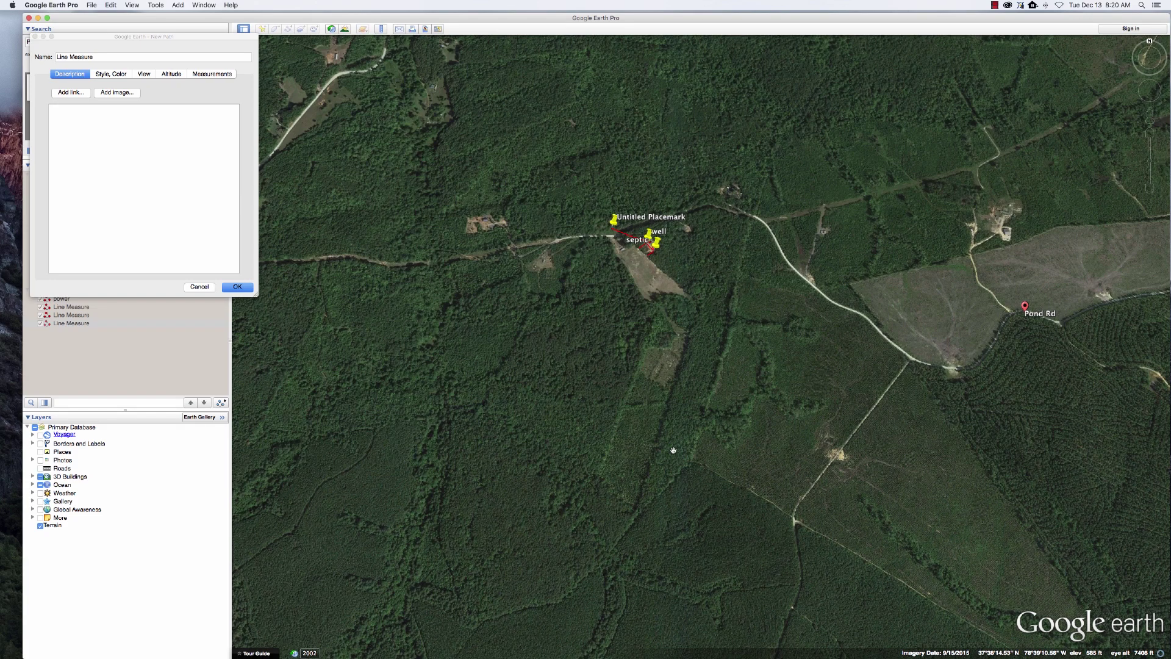
{"action": "scroll", "coordinate": [664, 463], "scroll_direction": "down", "scroll_amount": 4}
{"action": "scroll", "coordinate": [664, 464], "scroll_direction": "up", "scroll_amount": 4}
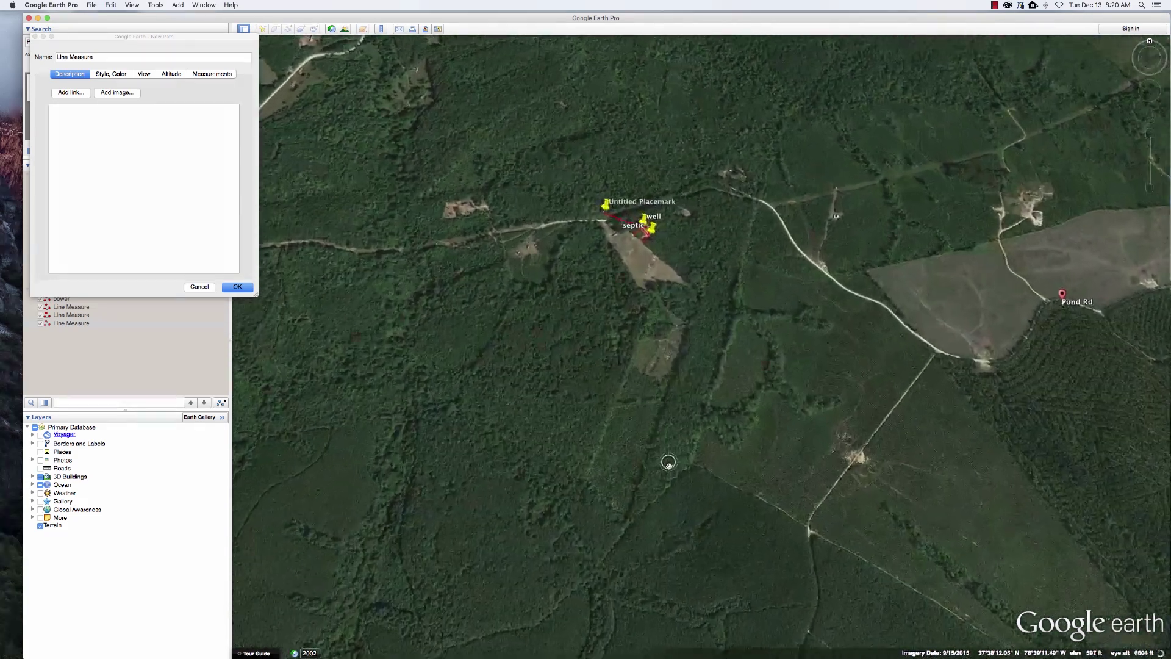
{"action": "scroll", "coordinate": [673, 450], "scroll_direction": "up", "scroll_amount": 2}
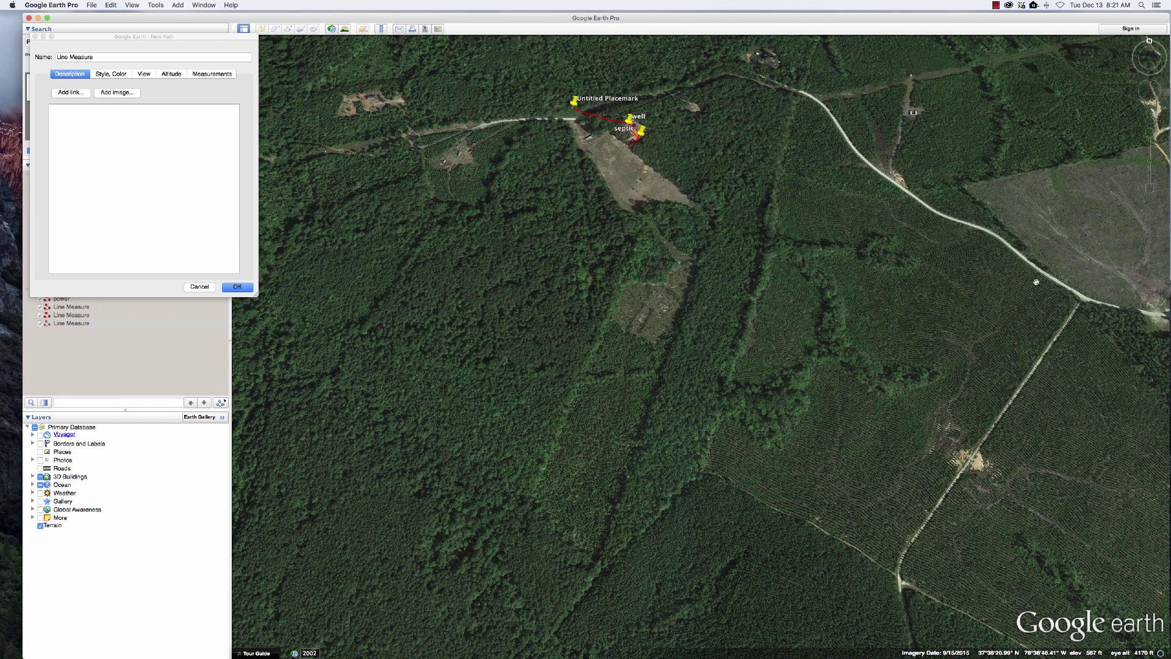
{"action": "scroll", "coordinate": [817, 202], "scroll_direction": "down", "scroll_amount": 3}
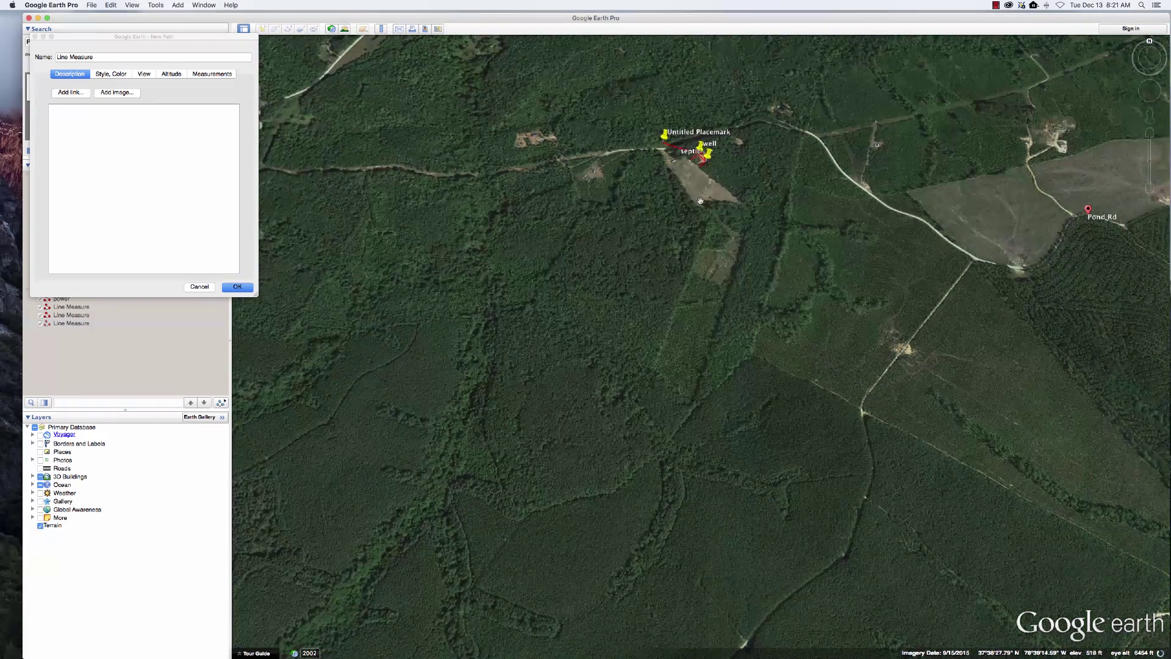
{"action": "left_click_drag", "start_coordinate": [698, 201], "coordinate": [696, 301]}
{"action": "scroll", "coordinate": [696, 301], "scroll_direction": "up", "scroll_amount": 2}
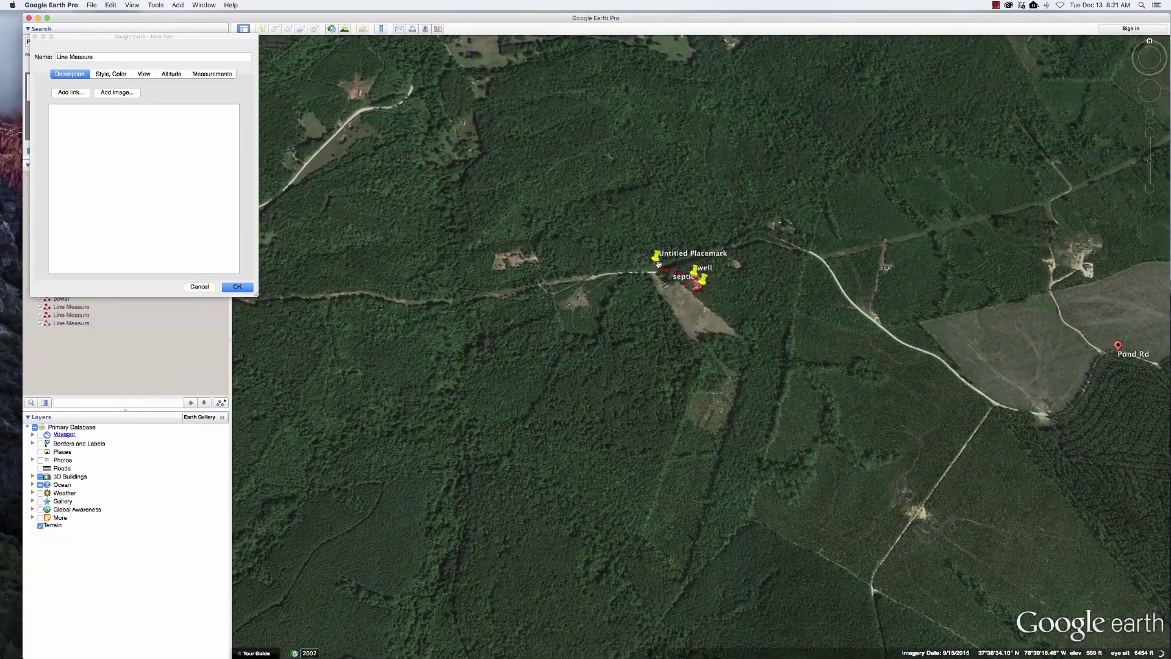
{"action": "scroll", "coordinate": [666, 266], "scroll_direction": "up", "scroll_amount": 3}
{"action": "scroll", "coordinate": [775, 272], "scroll_direction": "up", "scroll_amount": 3}
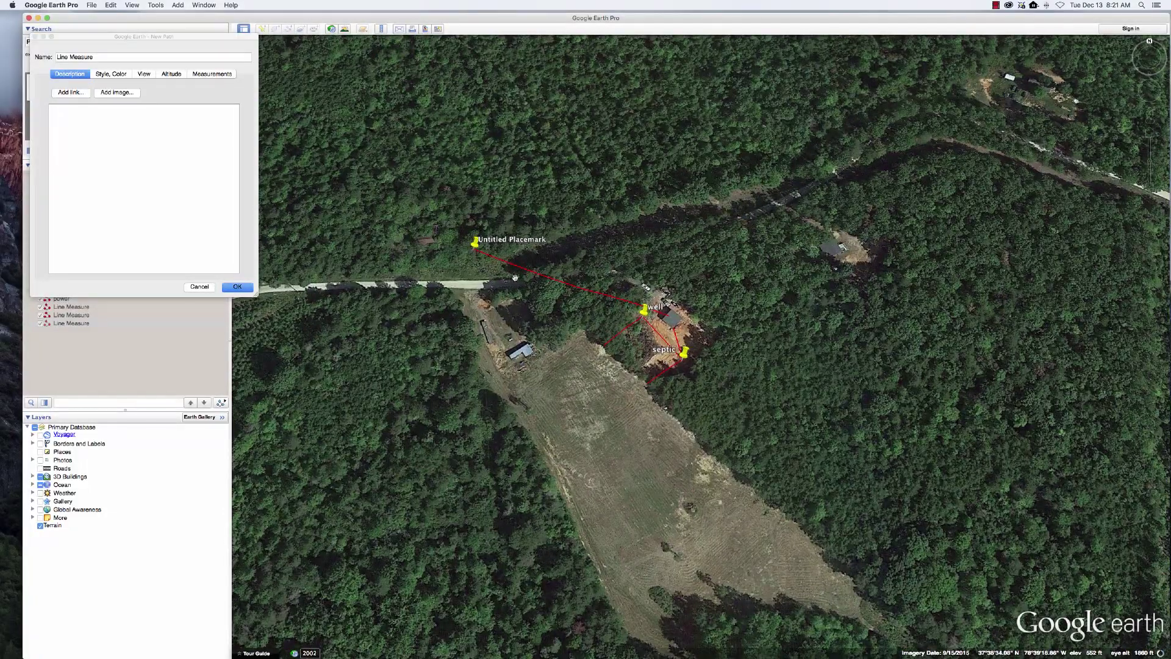
Step: Accept the new well-to-field path with its default name
{"action": "left_click", "coordinate": [247, 285]}
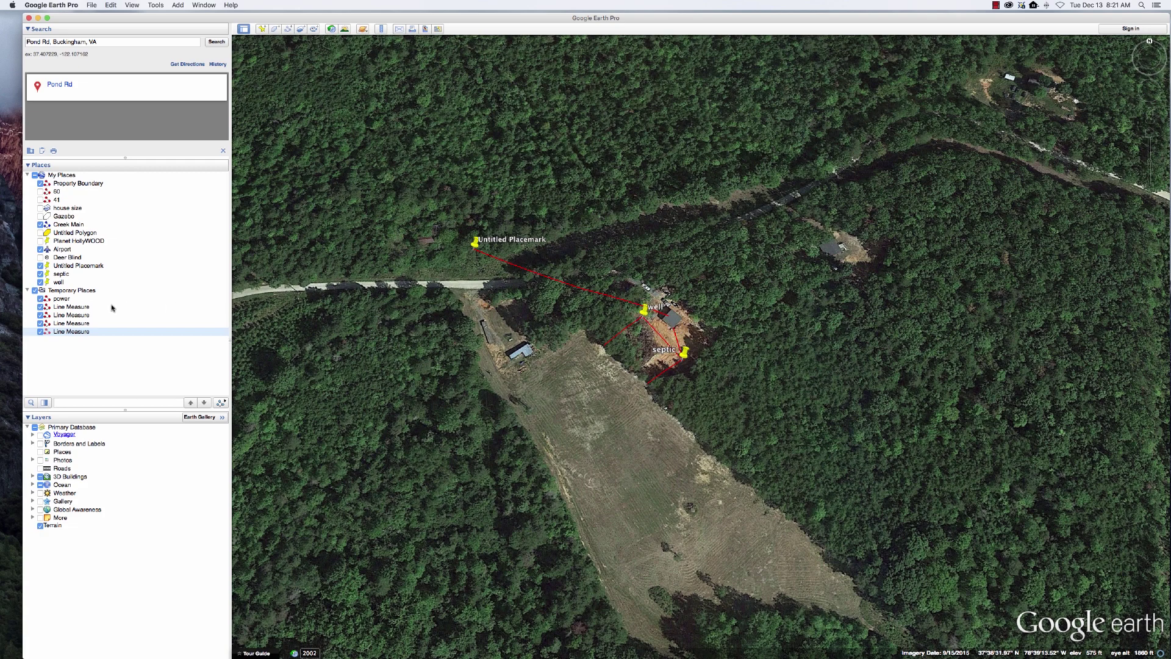
Step: Check the length in feet of the first saved Line Measure path, and close its properties without saving
{"action": "double_click", "coordinate": [85, 309]}
{"action": "right_click", "coordinate": [84, 309]}
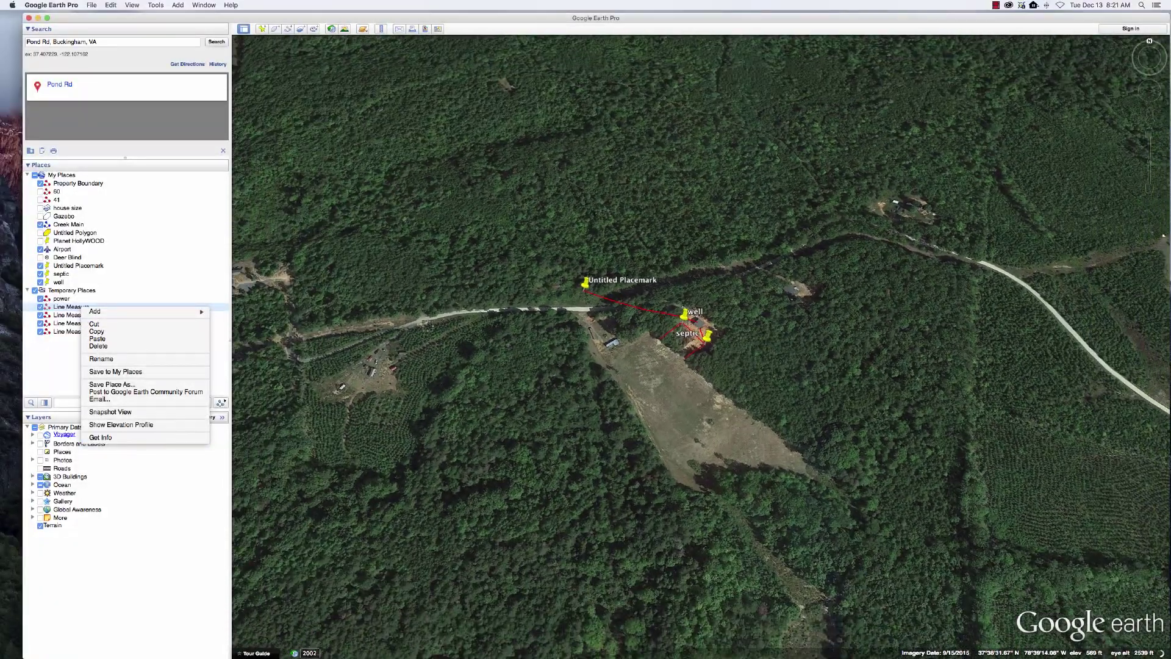
{"action": "left_click", "coordinate": [139, 438]}
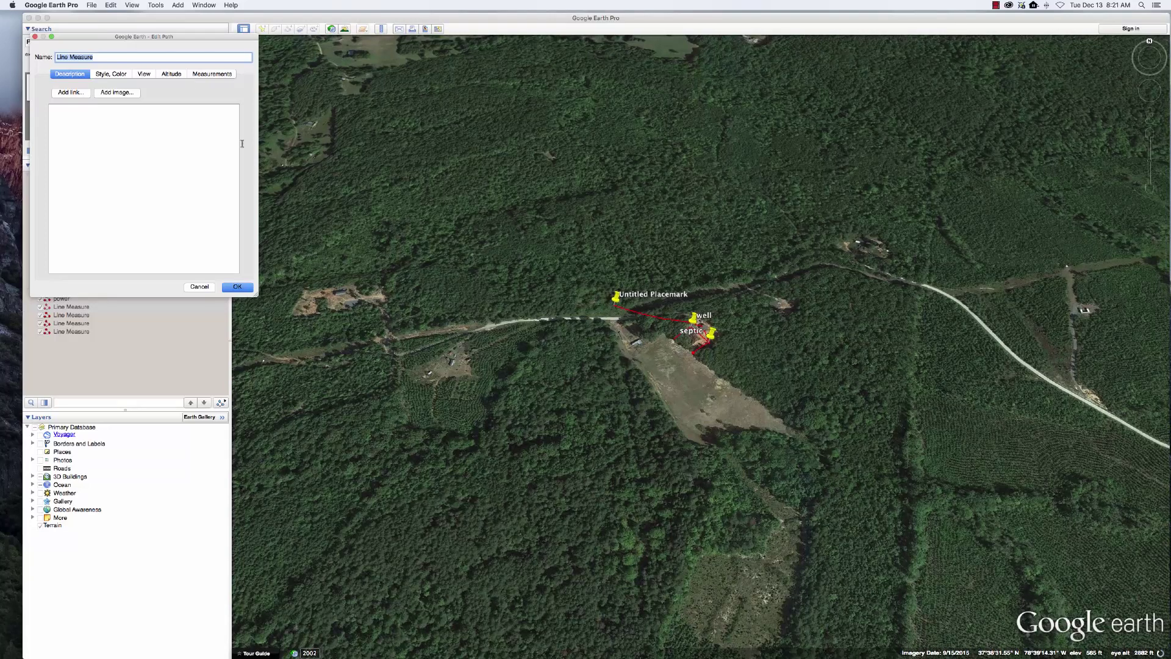
{"action": "left_click", "coordinate": [209, 73]}
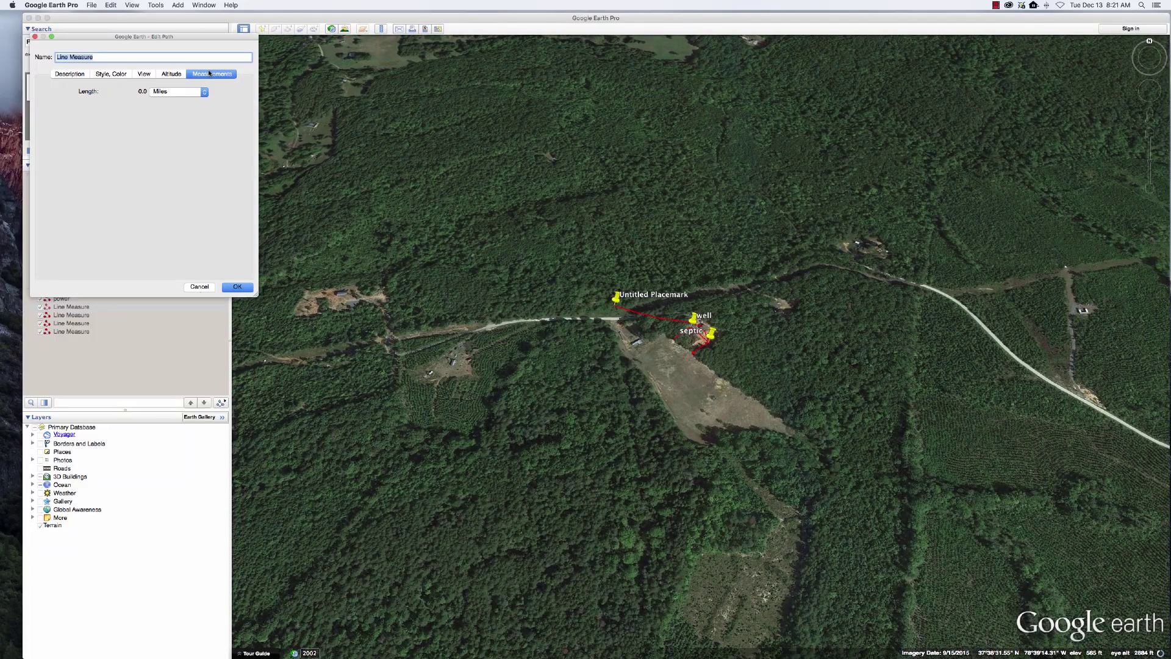
{"action": "left_click", "coordinate": [208, 92]}
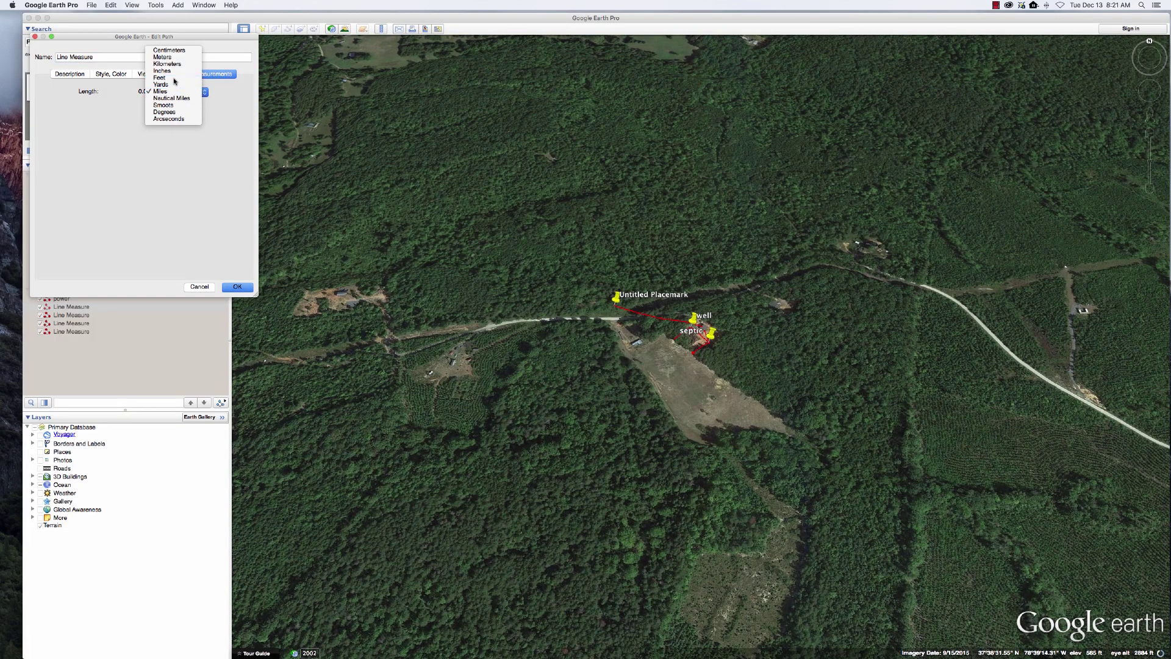
{"action": "left_click", "coordinate": [174, 80]}
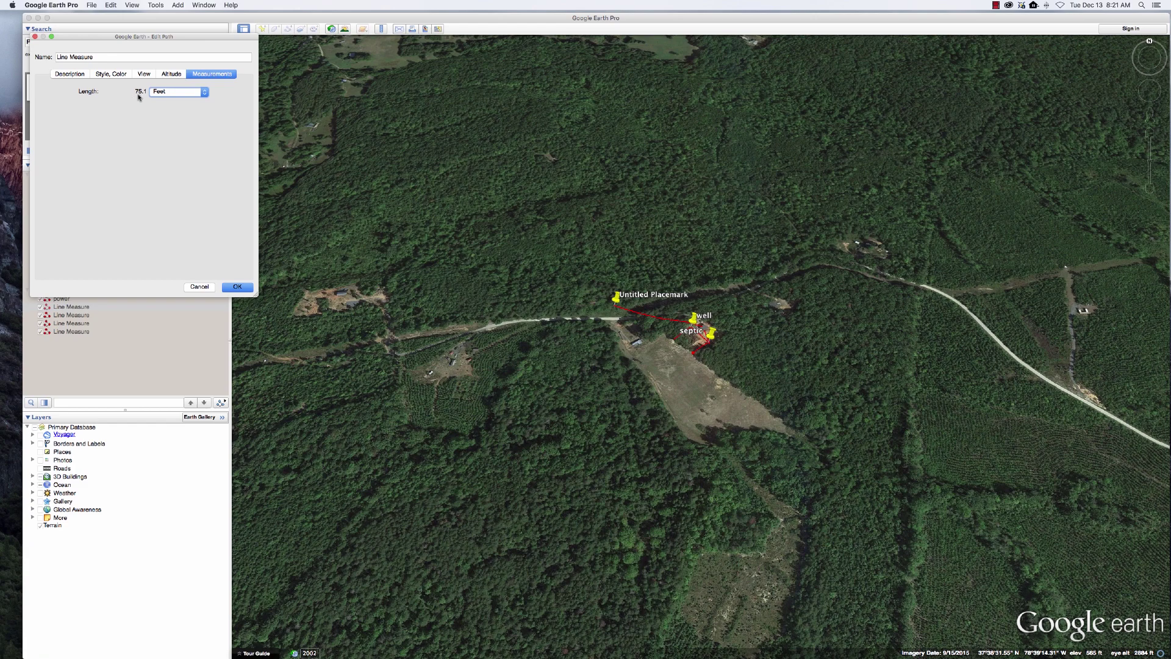
{"action": "left_click", "coordinate": [200, 287]}
{"action": "scroll", "coordinate": [704, 343], "scroll_direction": "up", "scroll_amount": 5}
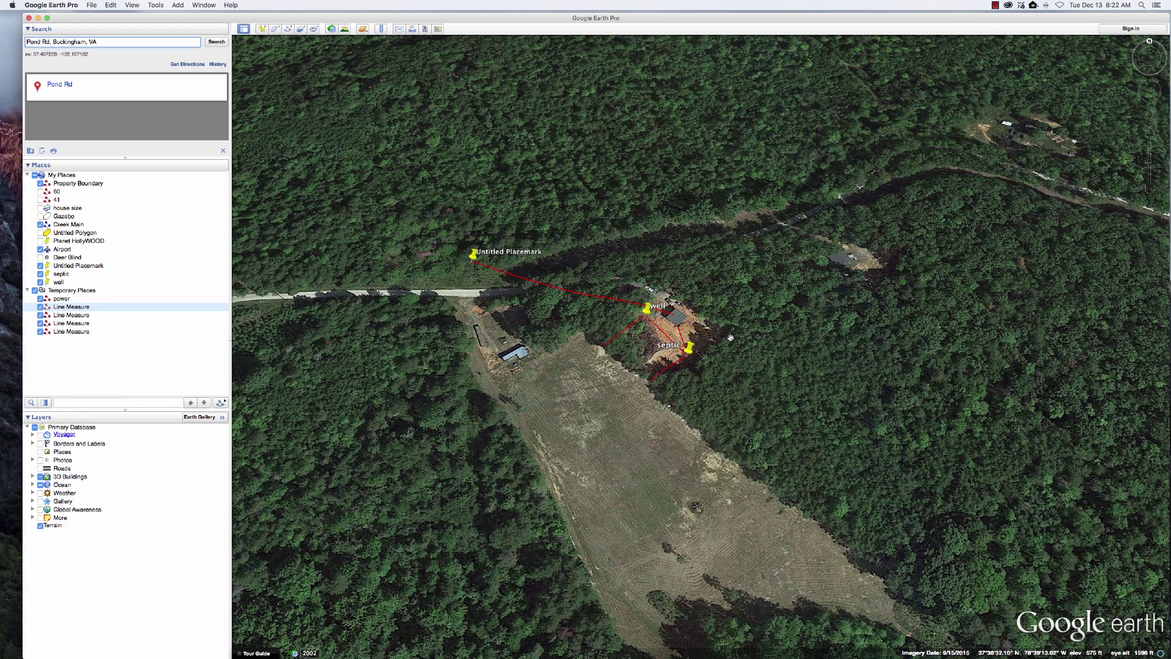
{"action": "scroll", "coordinate": [758, 337], "scroll_direction": "down", "scroll_amount": 5}
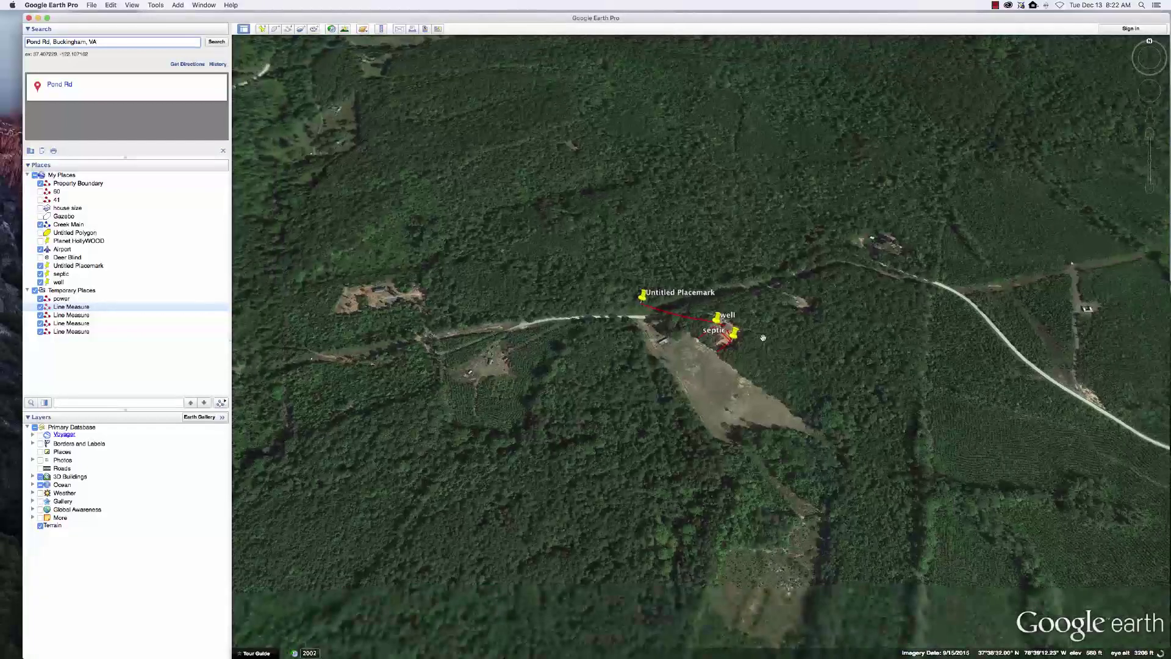
{"action": "left_click_drag", "start_coordinate": [867, 379], "coordinate": [754, 334]}
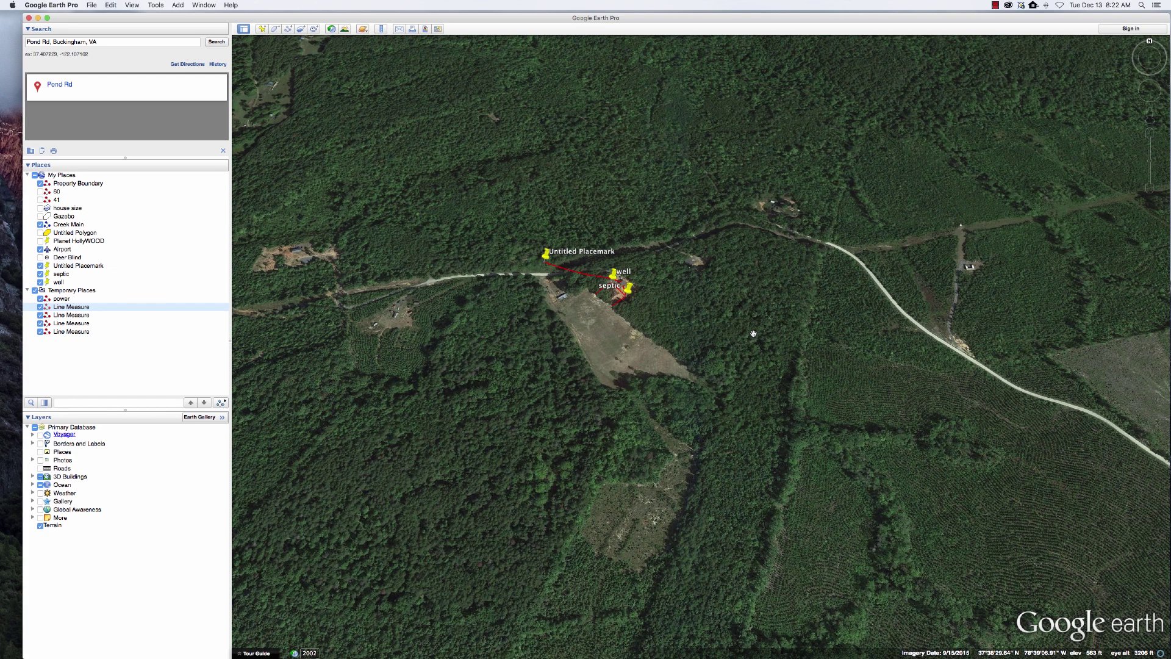
{"action": "scroll", "coordinate": [754, 334], "scroll_direction": "down", "scroll_amount": 5}
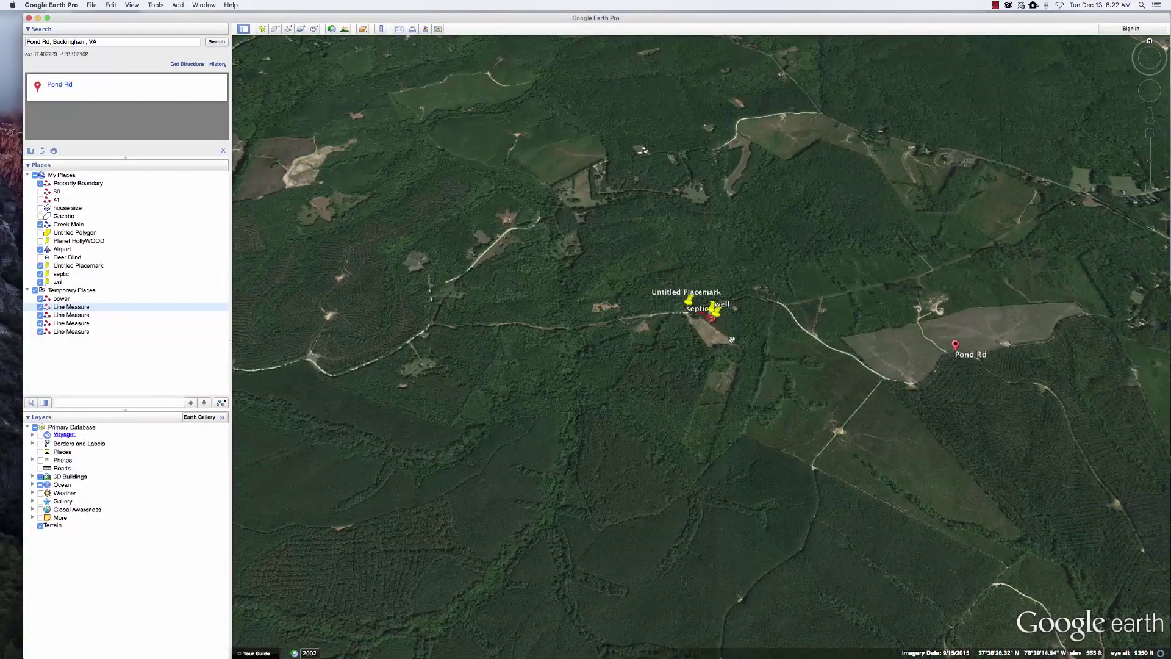
{"action": "scroll", "coordinate": [732, 340], "scroll_direction": "up", "scroll_amount": 5}
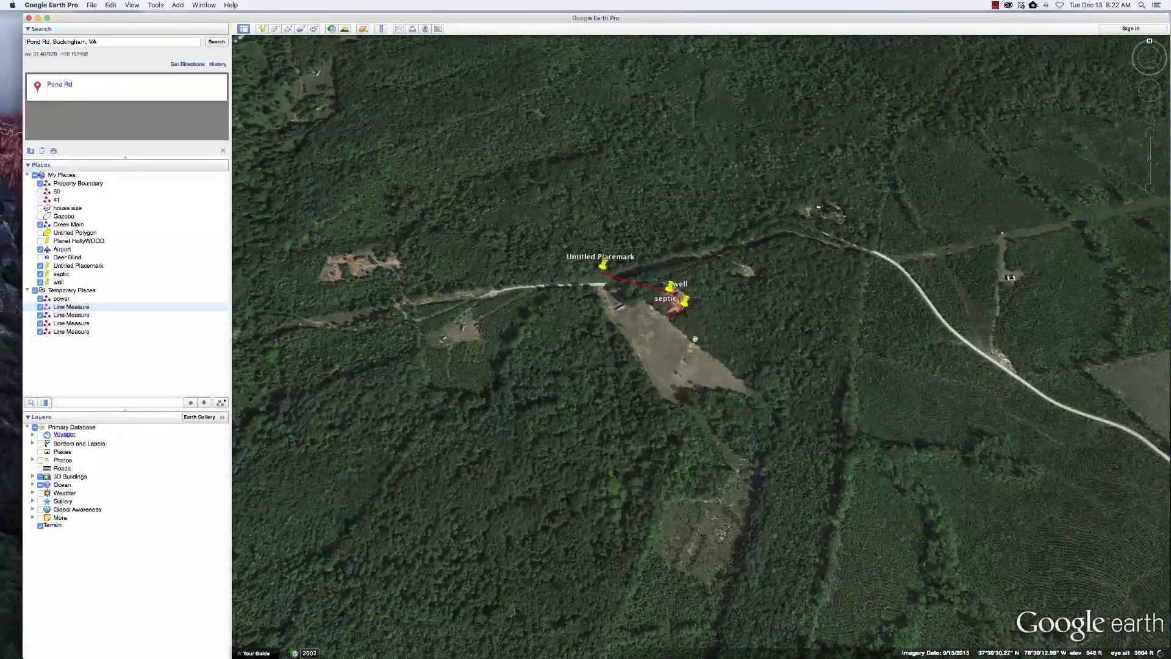
{"action": "scroll", "coordinate": [695, 339], "scroll_direction": "up", "scroll_amount": 2}
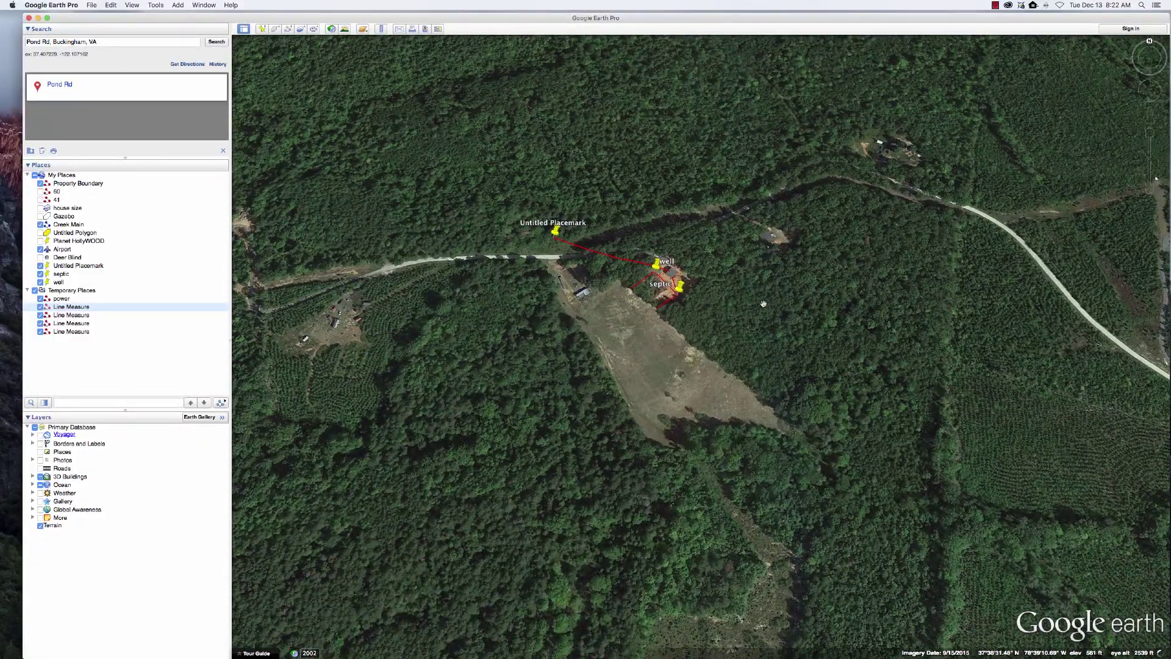